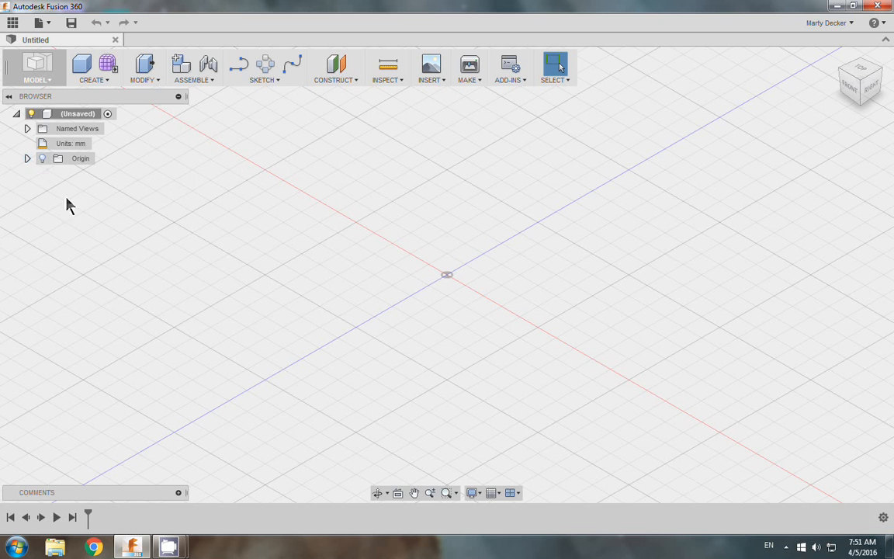
# Step: Show the origin geometry and open a spline sketch on the vertical origin plane that faces the right view
pyautogui.click(42, 158)
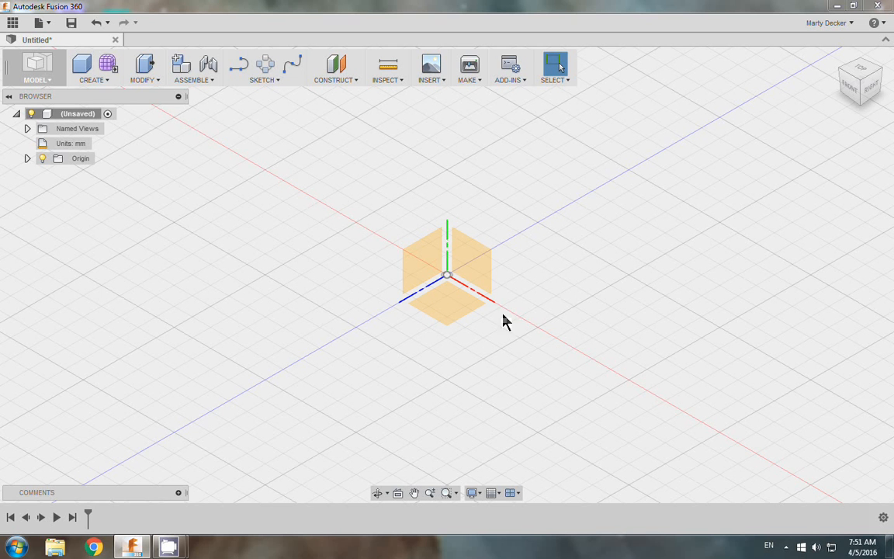
pyautogui.click(263, 83)
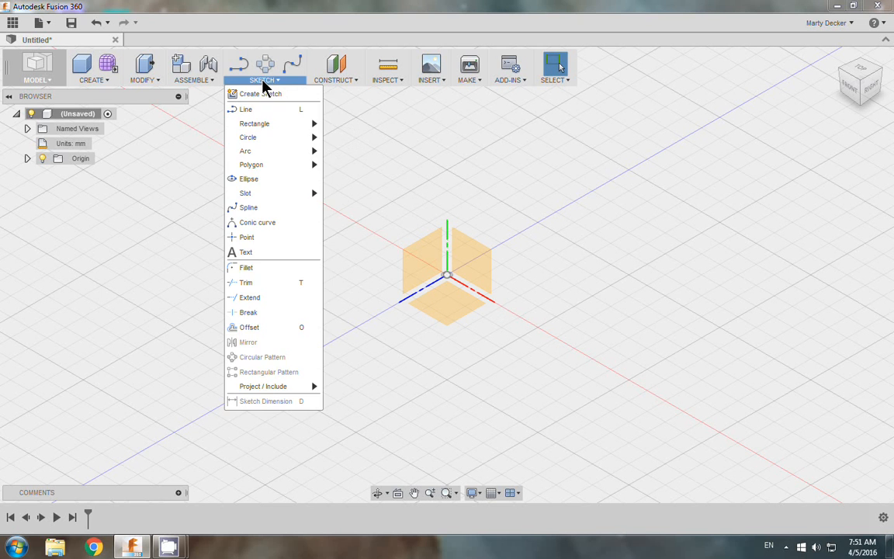
pyautogui.click(266, 207)
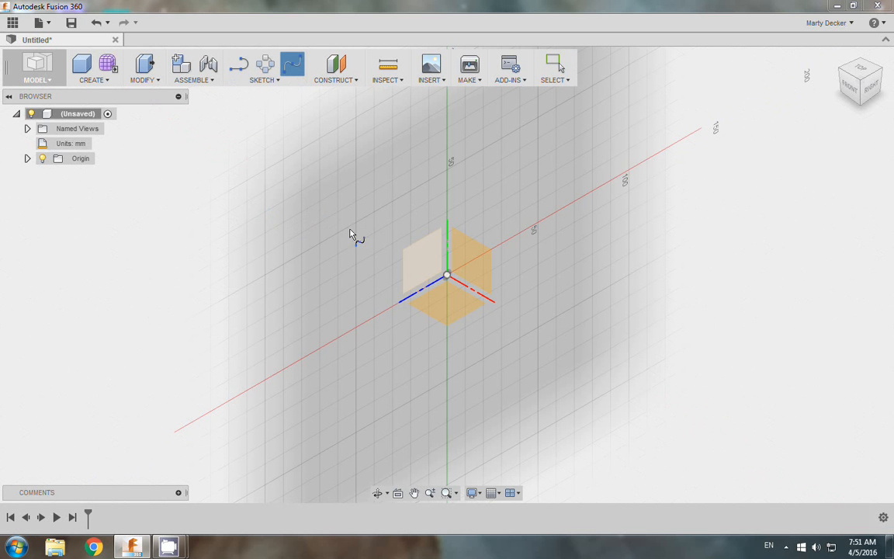
pyautogui.click(411, 261)
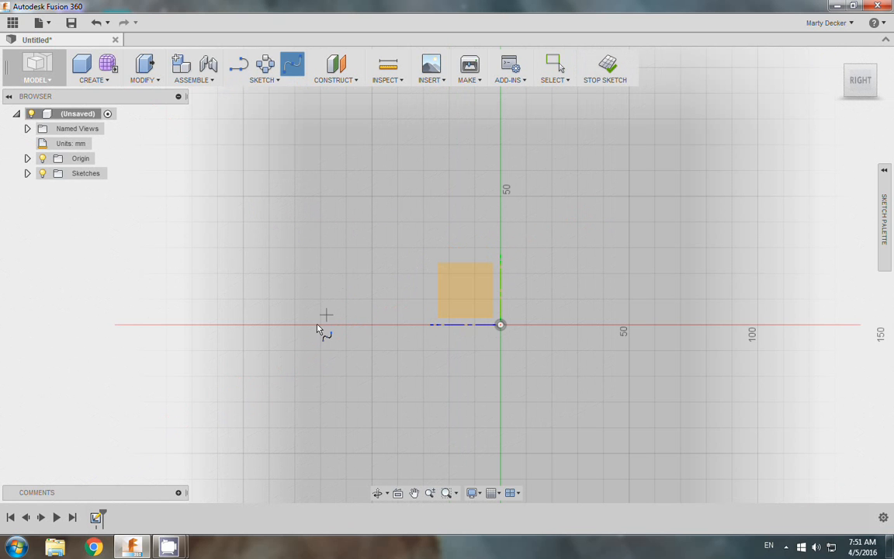
# Step: Draw a three-point spline from about 70 mm out on the horizontal axis to about 40 mm up the vertical axis, levelling its upper tangent handle horizontally
pyautogui.click(319, 324)
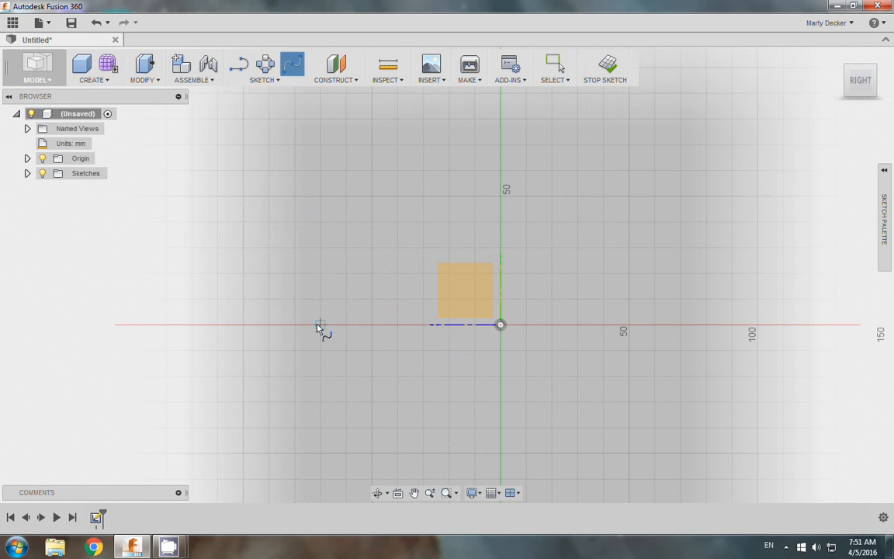
pyautogui.click(359, 270)
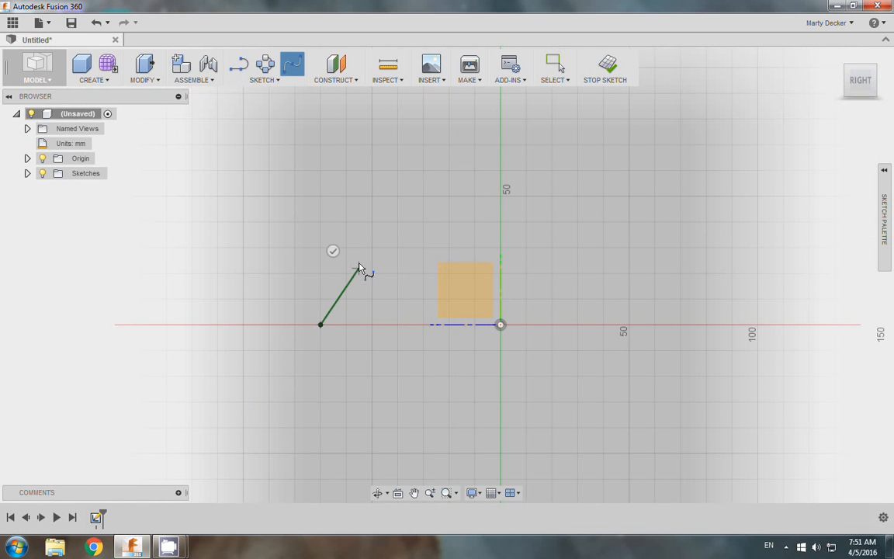
pyautogui.click(501, 223)
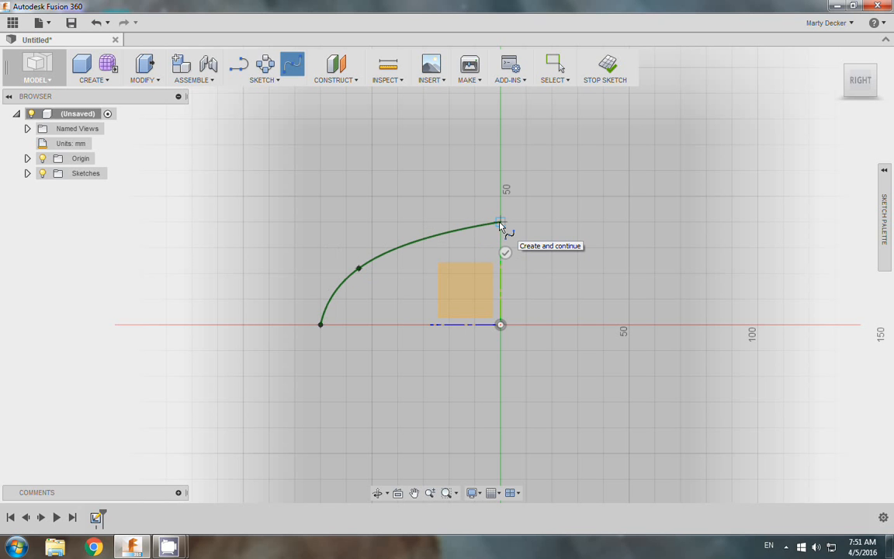
pyautogui.rightClick(500, 225)
pyautogui.click(529, 225)
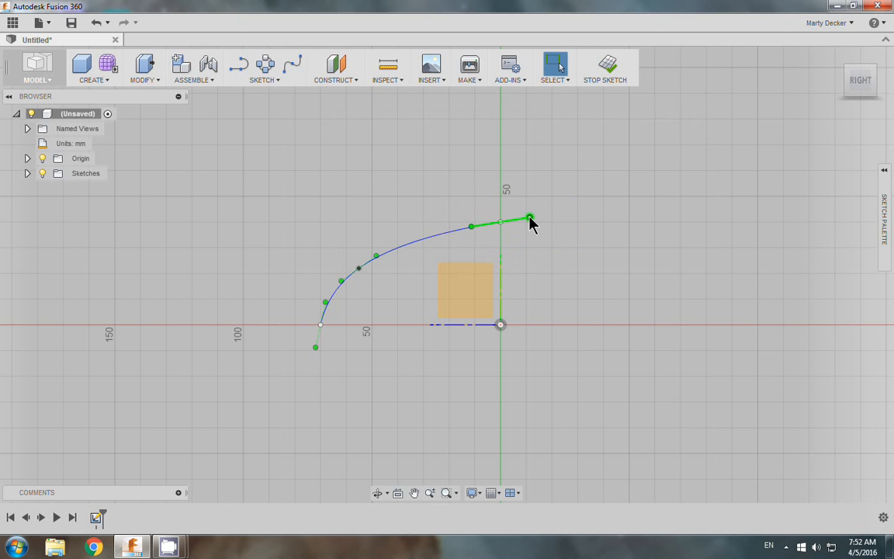
pyautogui.moveTo(529, 218); pyautogui.dragTo(529, 220)
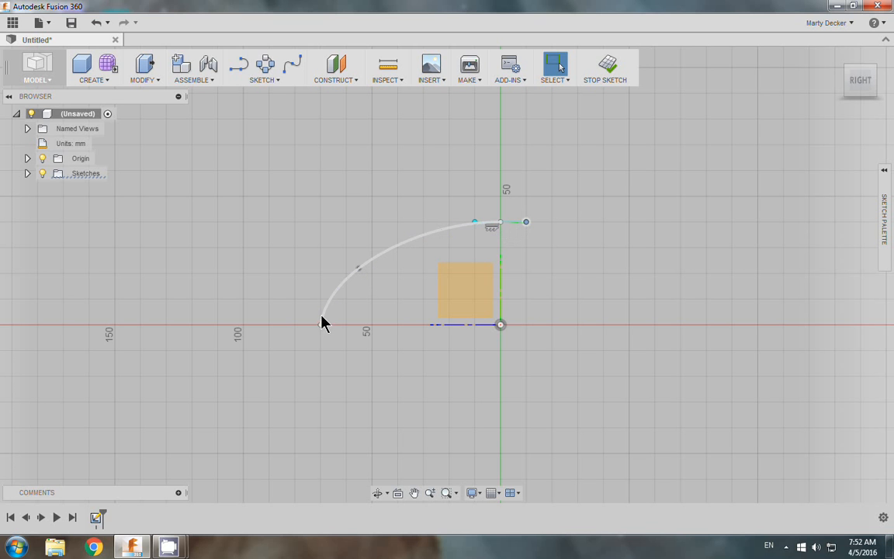
pyautogui.click(475, 223)
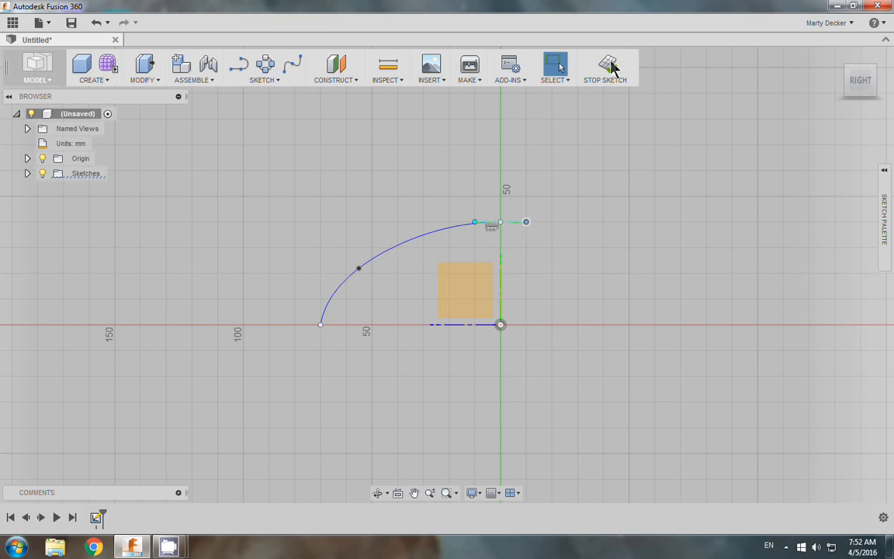
# Step: Close the spline profile with a vertical line down to the origin and a horizontal line to its lower end, and finish the sketch
pyautogui.click(268, 82)
pyautogui.click(265, 111)
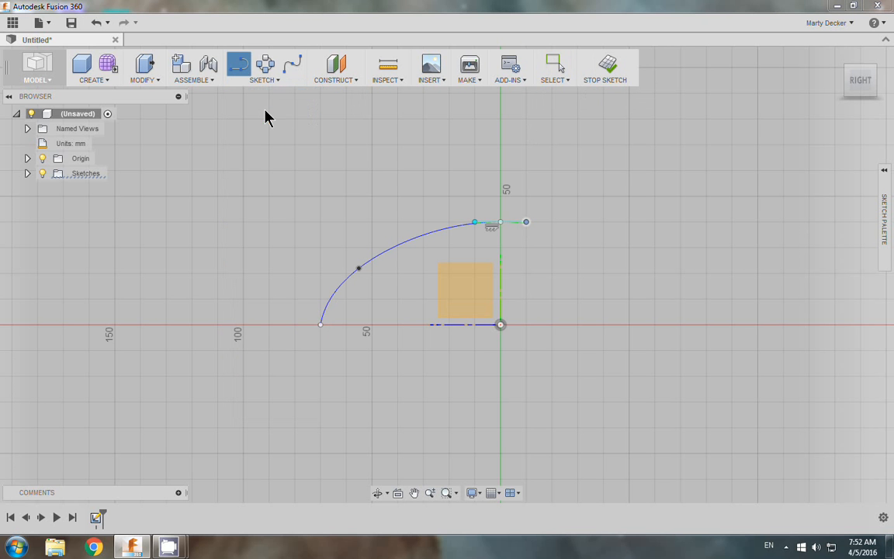
pyautogui.click(502, 223)
pyautogui.click(500, 325)
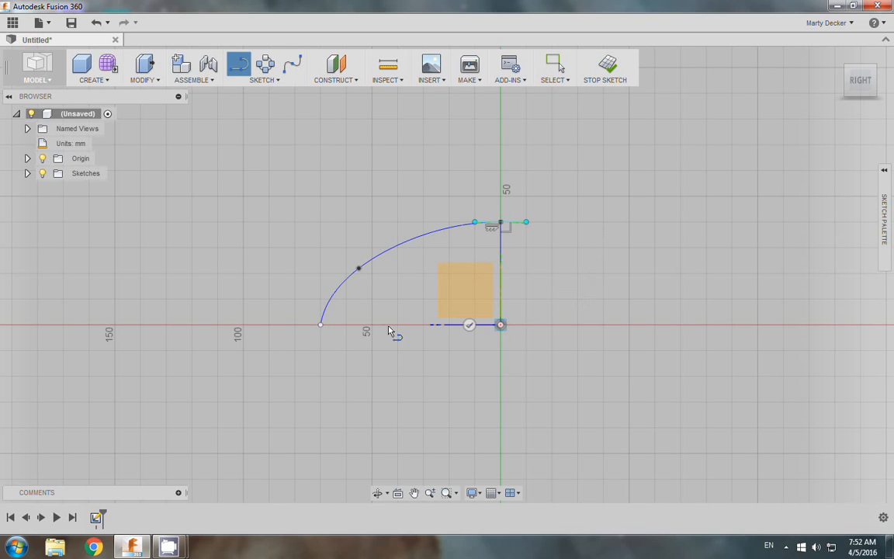
pyautogui.click(322, 326)
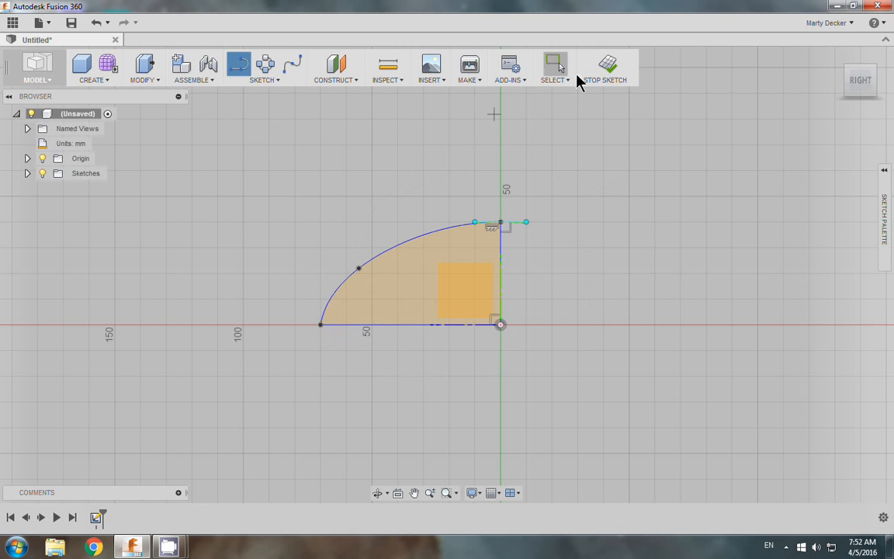
pyautogui.click(608, 71)
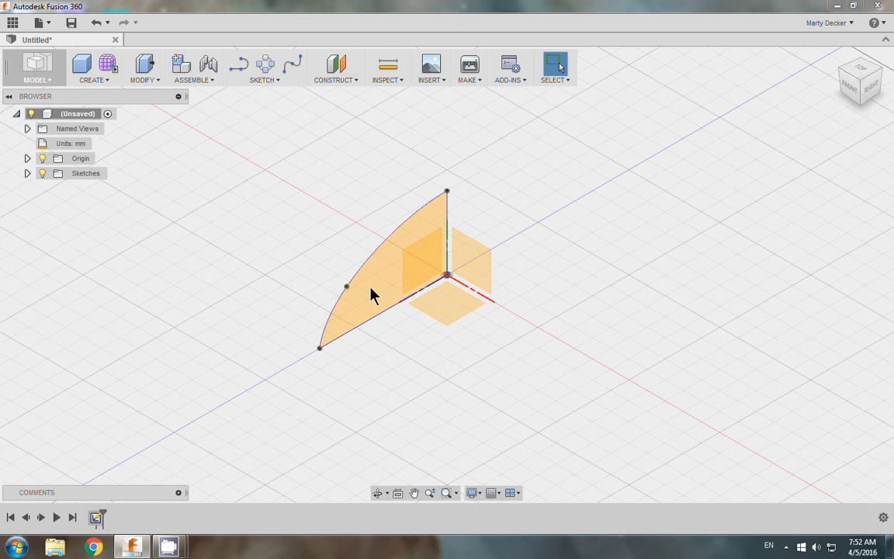
# Step: Revolve the closed profile 360 degrees around its vertical line as a new body
pyautogui.click(142, 81)
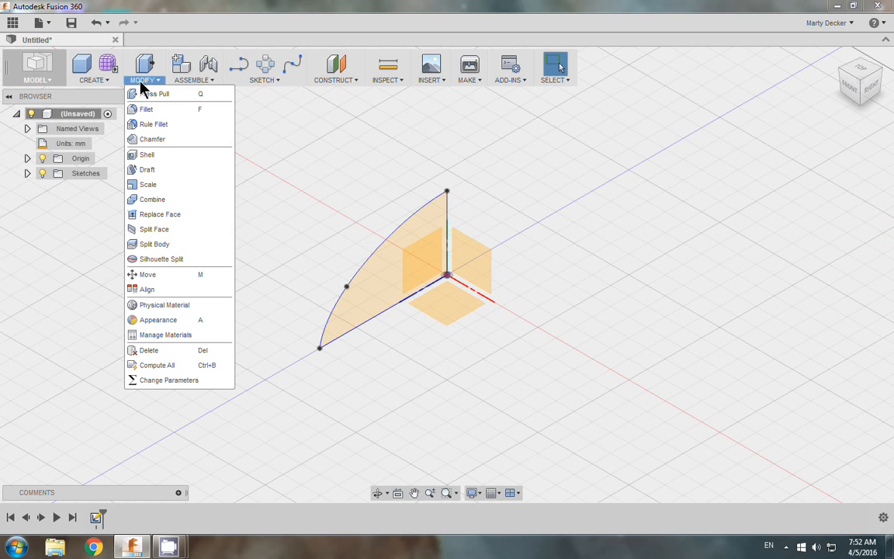
pyautogui.click(105, 83)
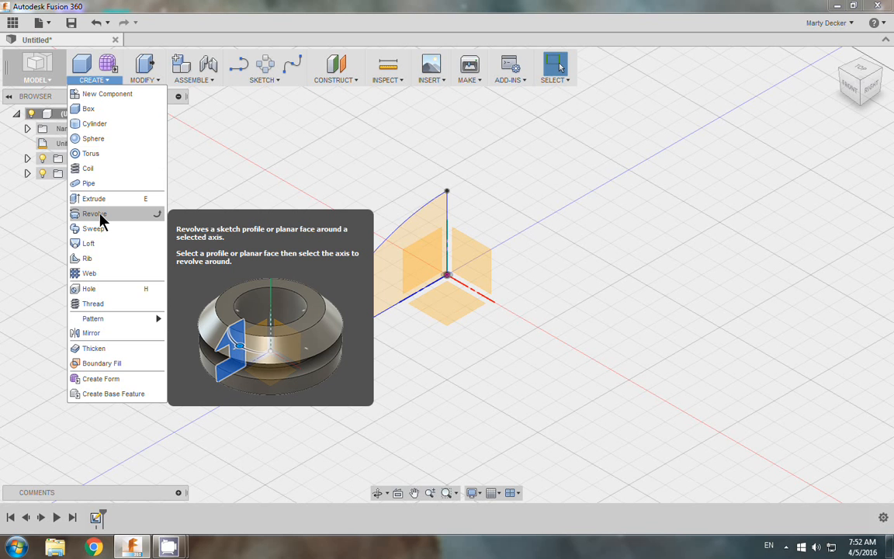
pyautogui.click(101, 221)
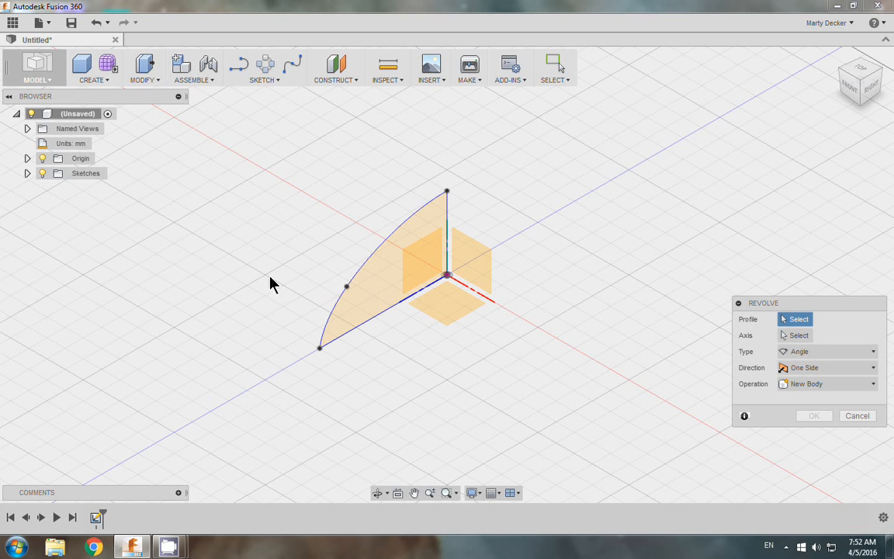
pyautogui.click(373, 295)
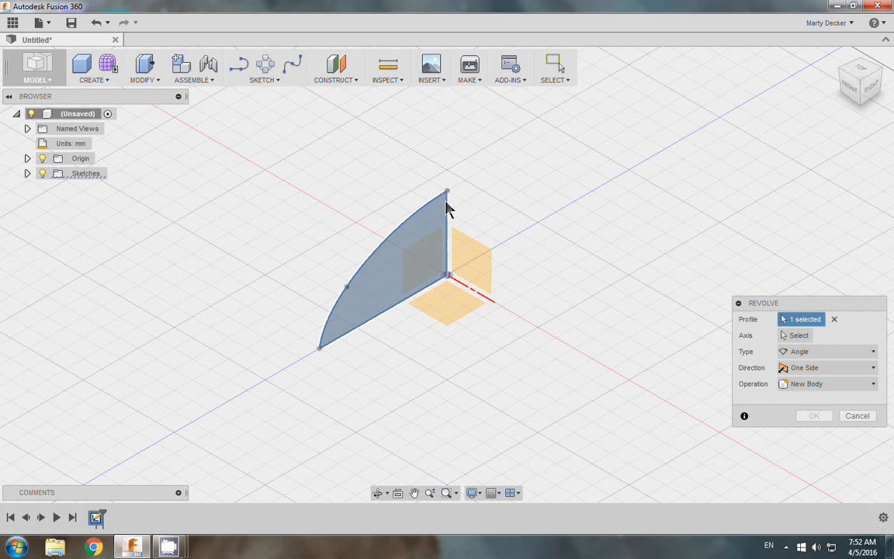
pyautogui.click(799, 335)
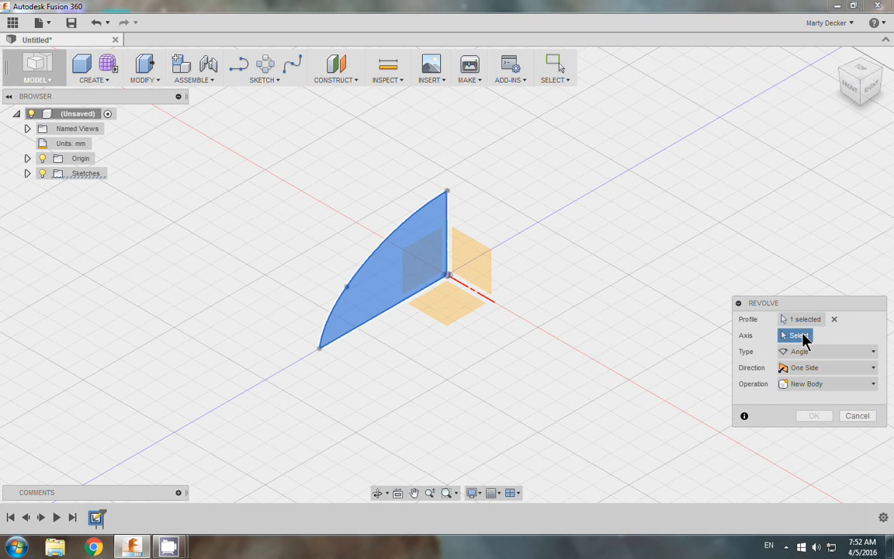
pyautogui.click(447, 216)
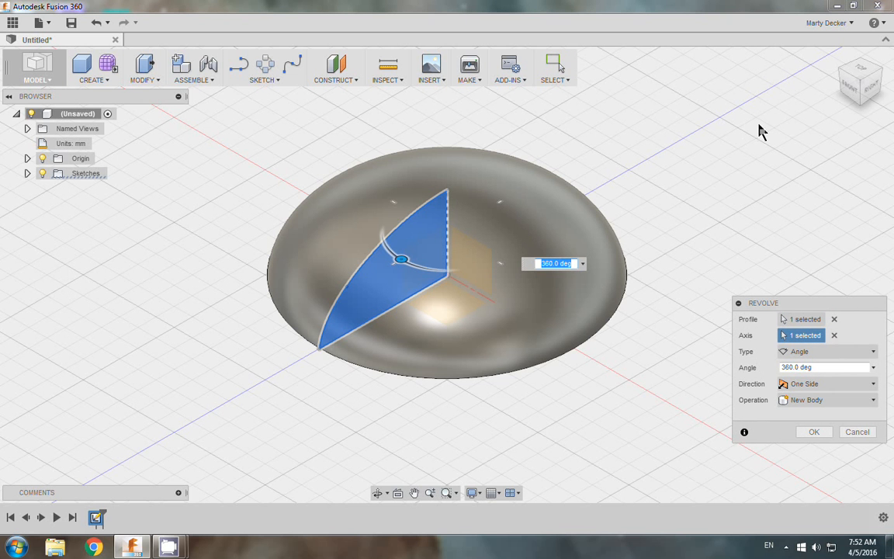
pyautogui.click(815, 432)
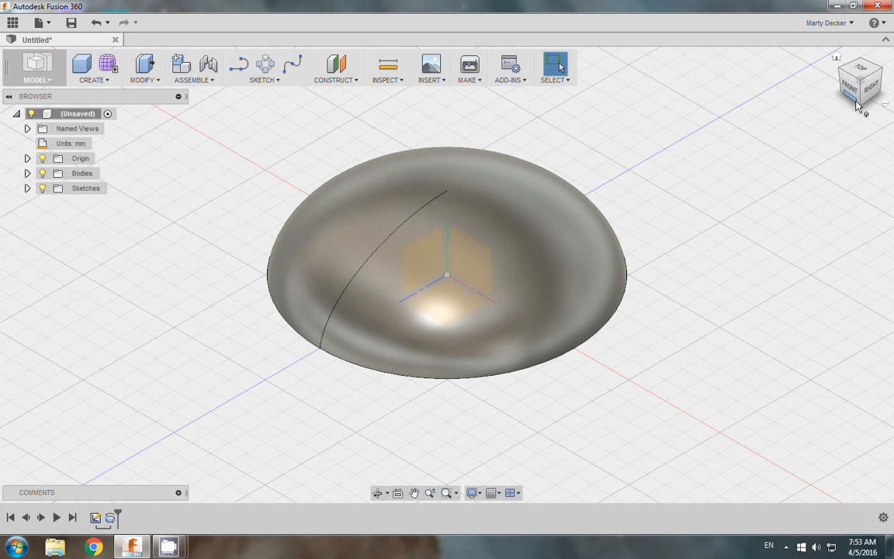
# Step: Shell the dome with its flat underside removed and an inside thickness of 3 mm
pyautogui.moveTo(857, 100)
pyautogui.mouseDown()
pyautogui.moveTo(830, 82)
pyautogui.moveTo(829, 58)
pyautogui.moveTo(776, 78)
pyautogui.moveTo(841, 83)
pyautogui.moveTo(830, 66)
pyautogui.mouseUp()
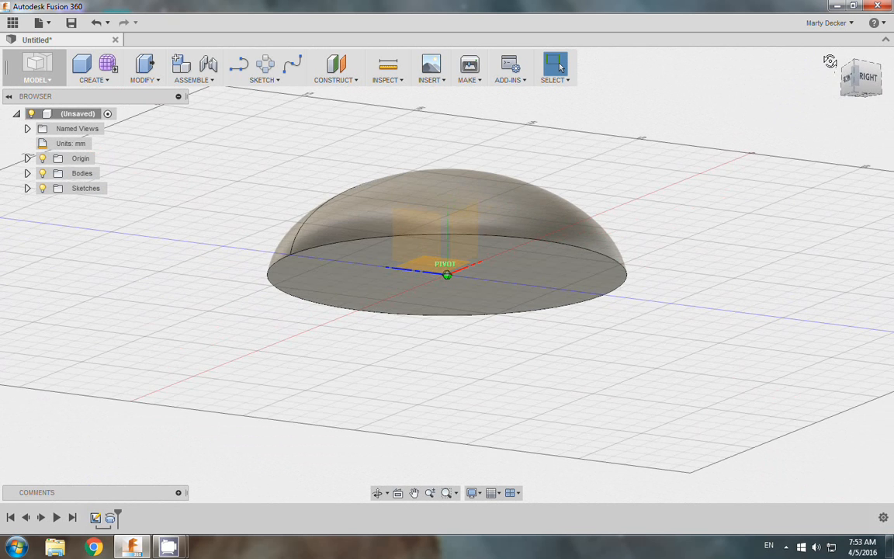
pyautogui.click(142, 78)
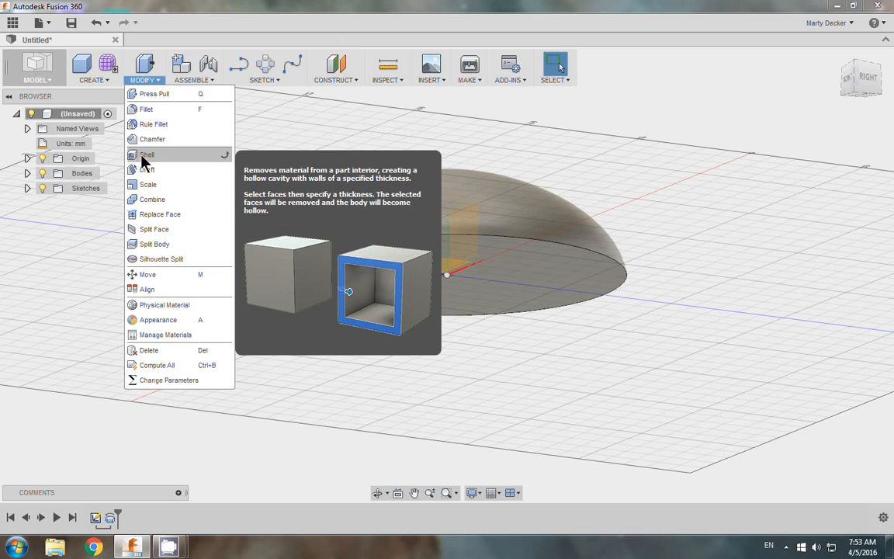
pyautogui.click(145, 155)
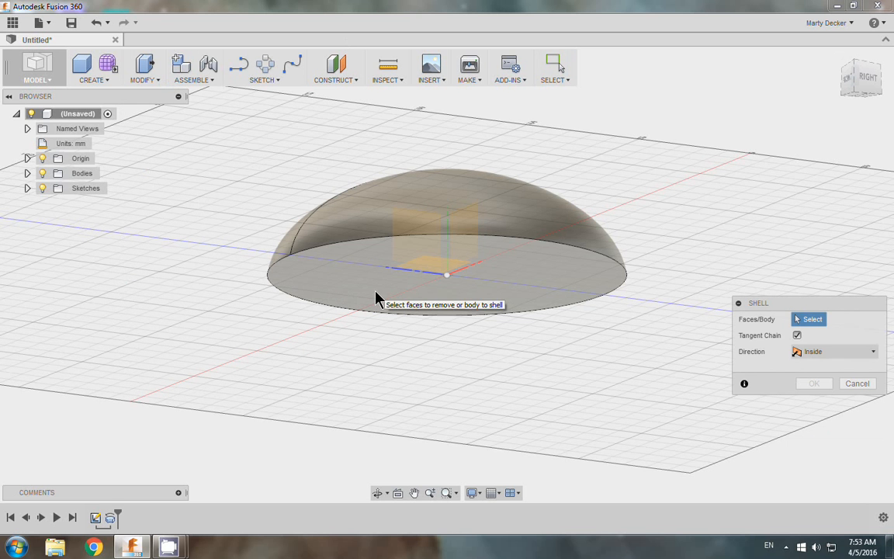
pyautogui.click(375, 298)
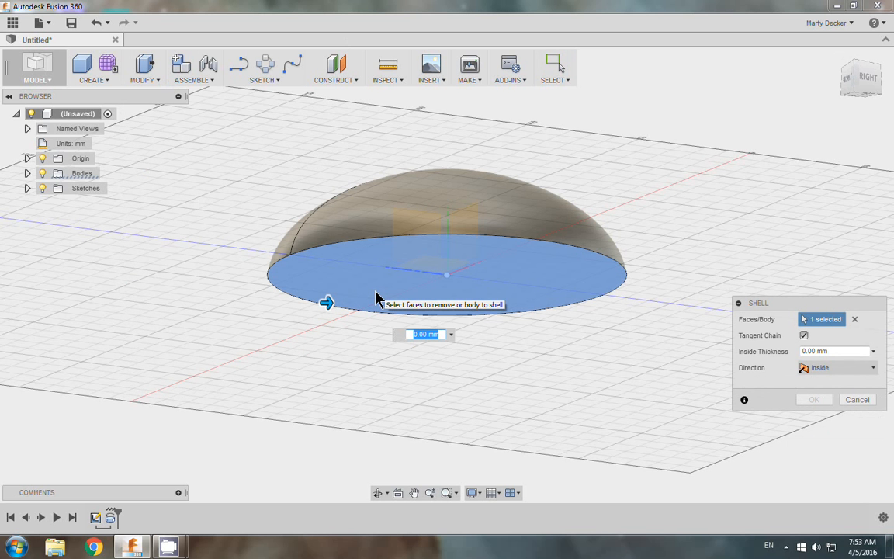
pyautogui.write('3')
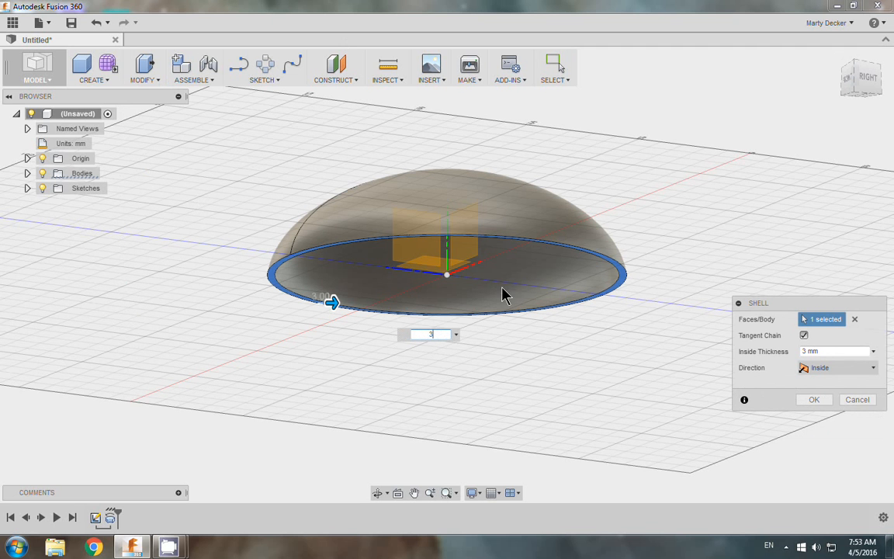
pyautogui.click(810, 400)
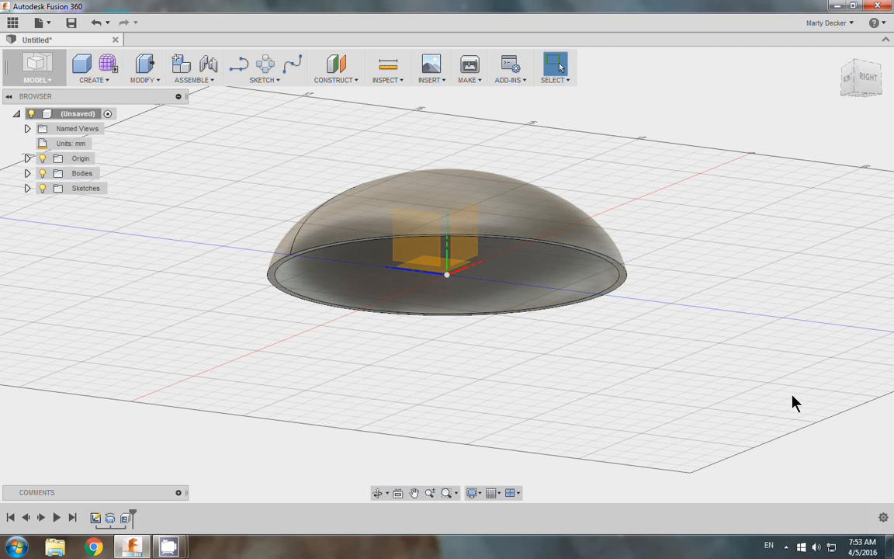
# Step: Open a new spline sketch on the vertical origin plane that faces the front view
pyautogui.keyDown('shift'); pyautogui.moveTo(768, 87); pyautogui.dragTo(842, 533, button='middle'); pyautogui.keyUp('shift')
pyautogui.moveTo(842, 534)
pyautogui.mouseDown()
pyautogui.moveTo(846, 47)
pyautogui.moveTo(855, 100)
pyautogui.mouseUp()
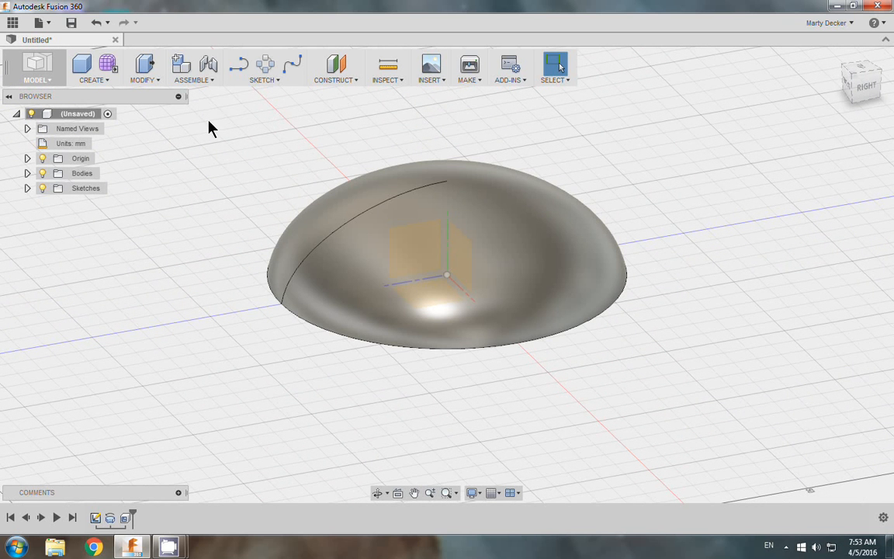
pyautogui.click(252, 84)
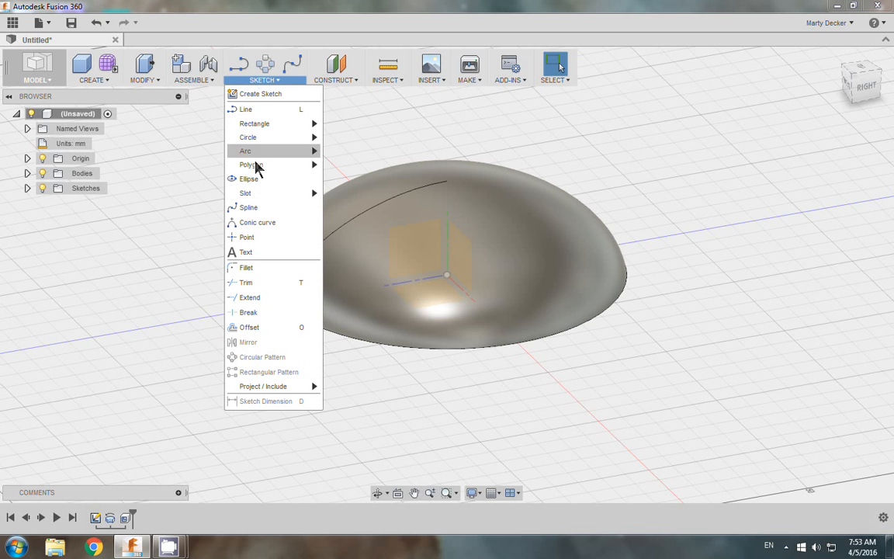
pyautogui.click(250, 207)
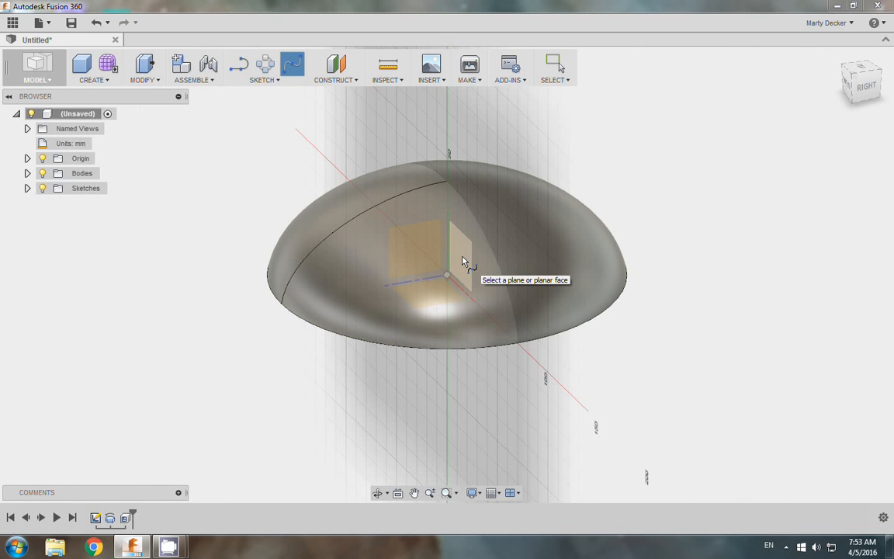
pyautogui.click(462, 261)
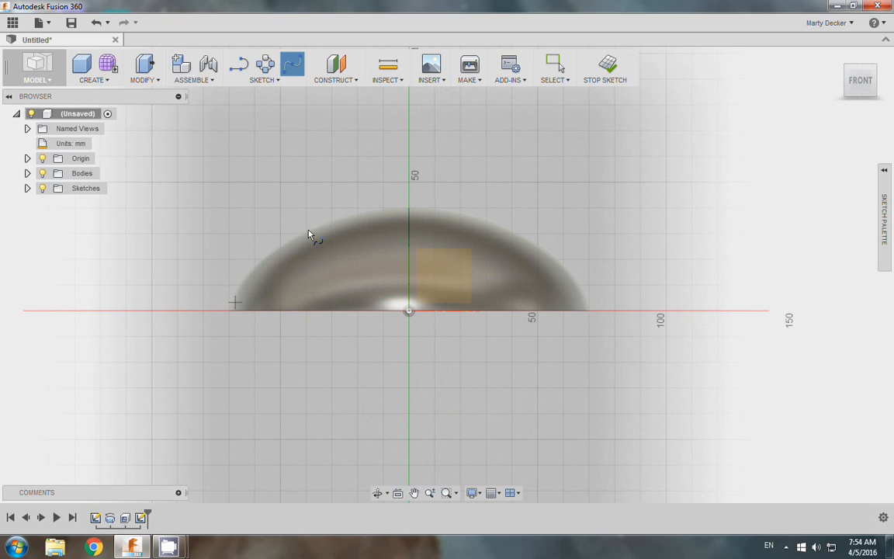
# Step: Draw a three-point arched spline inside the dome, ending about 60 mm either side of the origin and peaking about 20 mm up the vertical axis
pyautogui.click(255, 311)
pyautogui.click(409, 260)
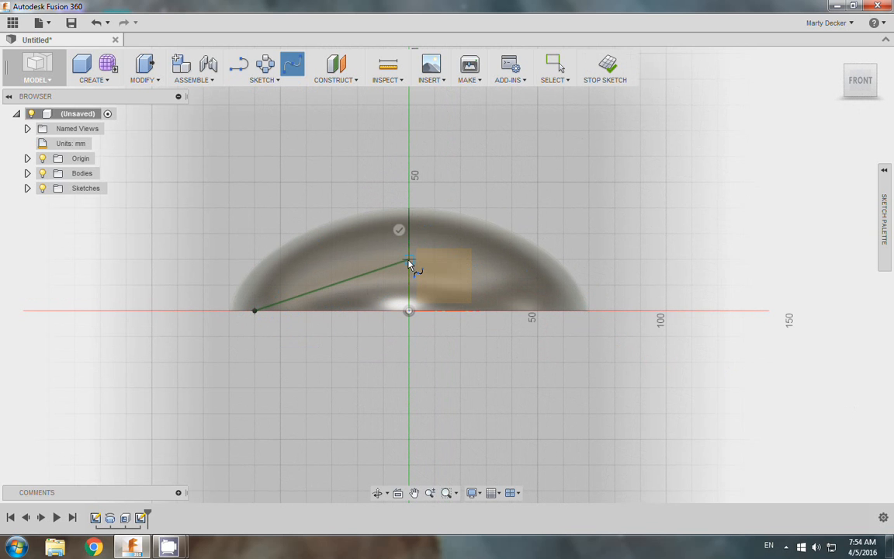
pyautogui.click(564, 311)
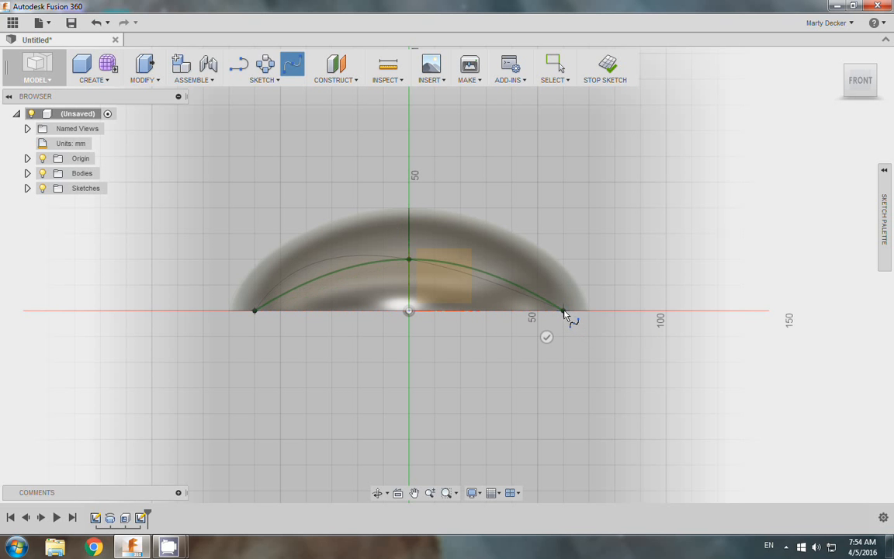
pyautogui.rightClick(564, 313)
pyautogui.click(594, 313)
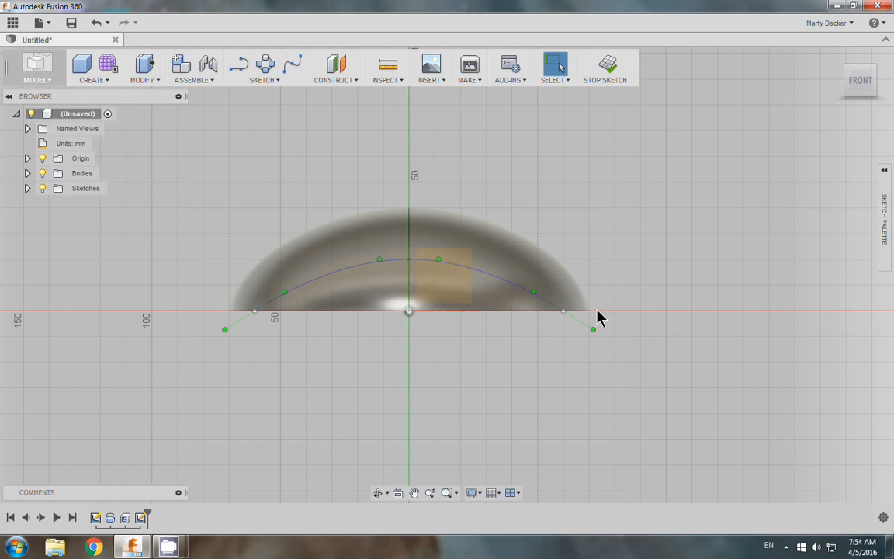
# Step: Flatten the spline's tangents at both ends onto the horizontal axis and lower its peak to about 15 mm above the origin
pyautogui.moveTo(593, 329); pyautogui.dragTo(597, 316)
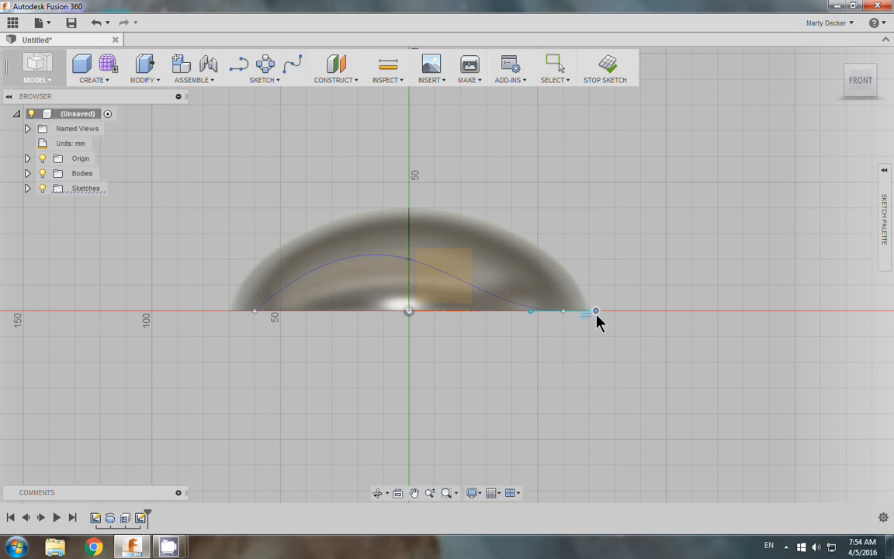
pyautogui.click(254, 310)
pyautogui.moveTo(224, 339); pyautogui.dragTo(206, 318)
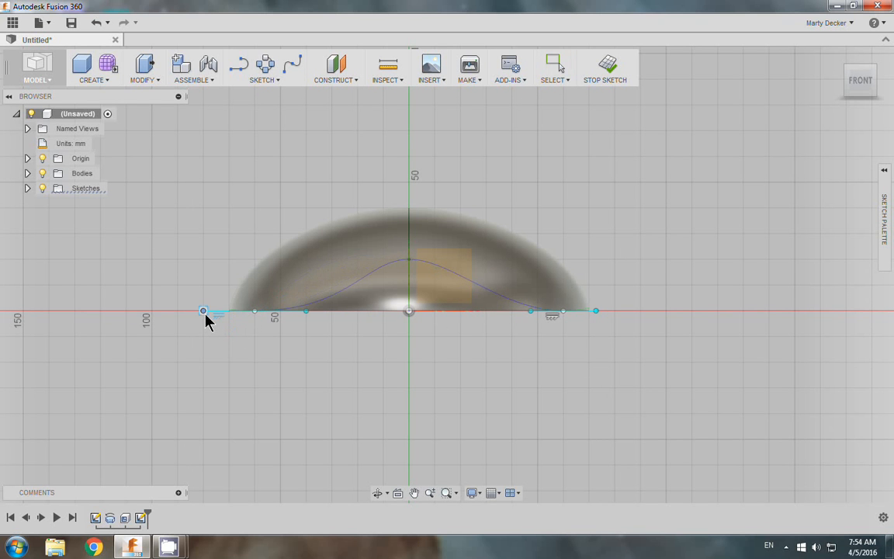
pyautogui.press('Escape')
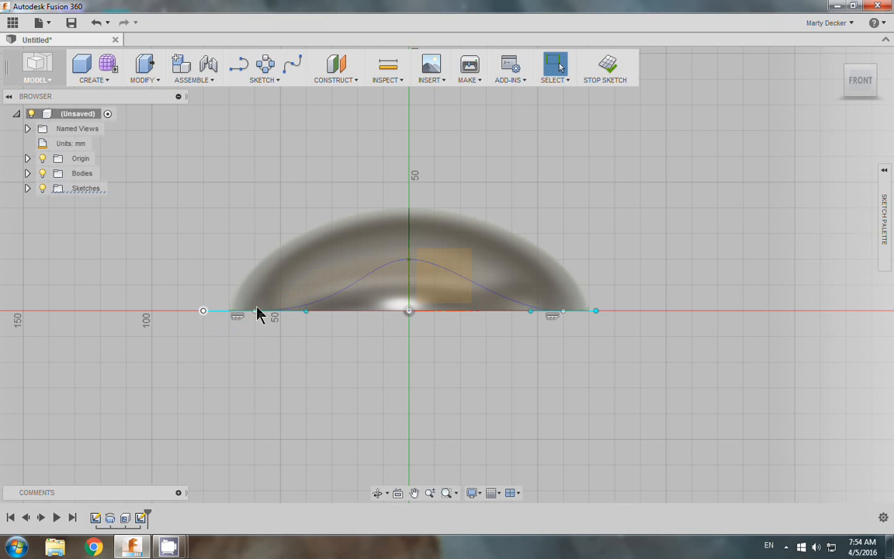
pyautogui.moveTo(408, 258); pyautogui.dragTo(409, 271)
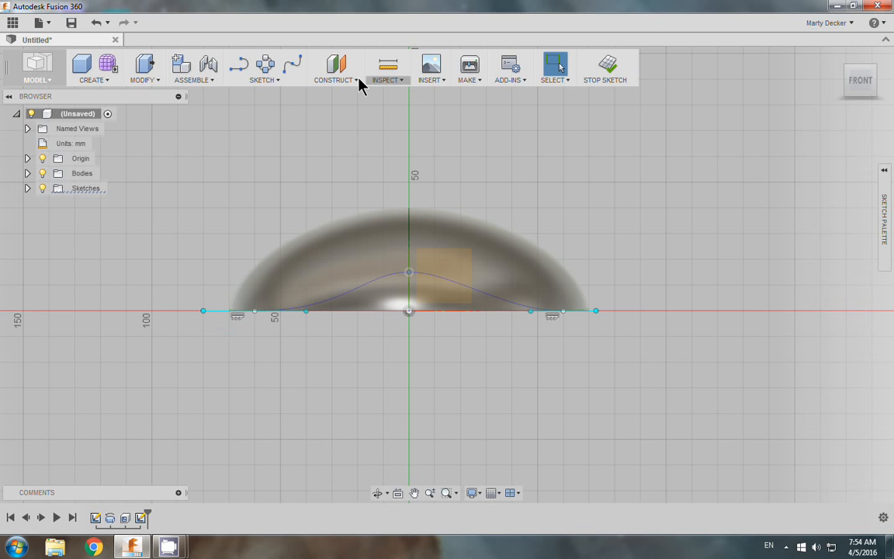
# Step: Close the spline with a straight line between its two endpoints and hide the bodies to expose the profile
pyautogui.click(270, 81)
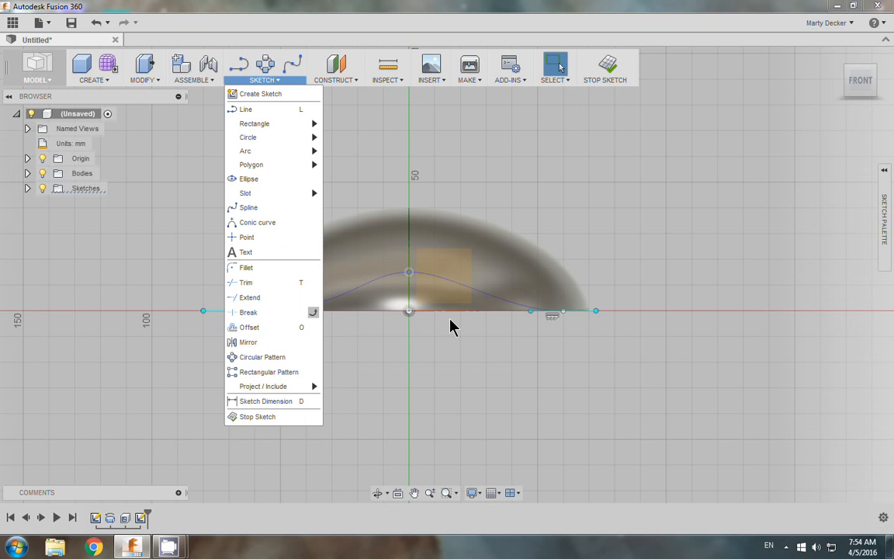
pyautogui.click(264, 112)
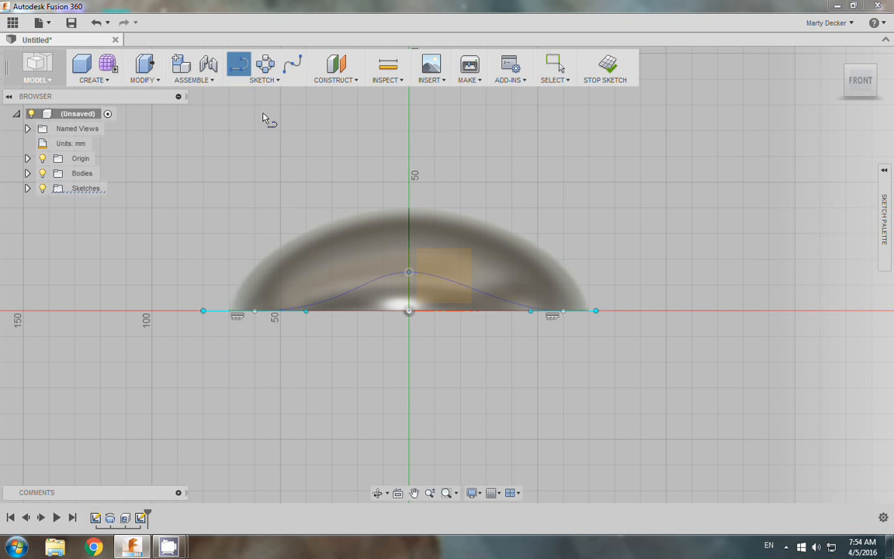
pyautogui.click(255, 312)
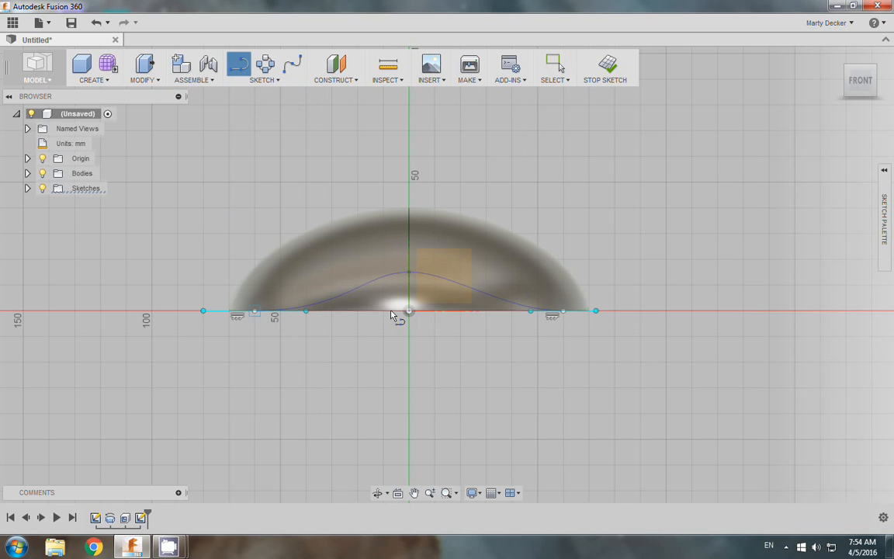
pyautogui.click(564, 312)
pyautogui.click(42, 173)
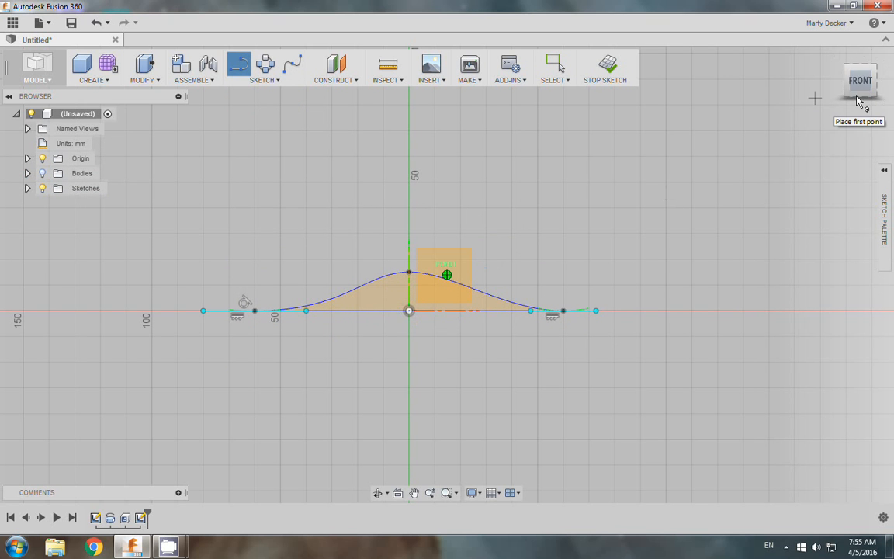
pyautogui.moveTo(861, 97)
pyautogui.mouseDown()
pyautogui.moveTo(845, 95)
pyautogui.moveTo(790, 149)
pyautogui.moveTo(748, 169)
pyautogui.mouseUp()
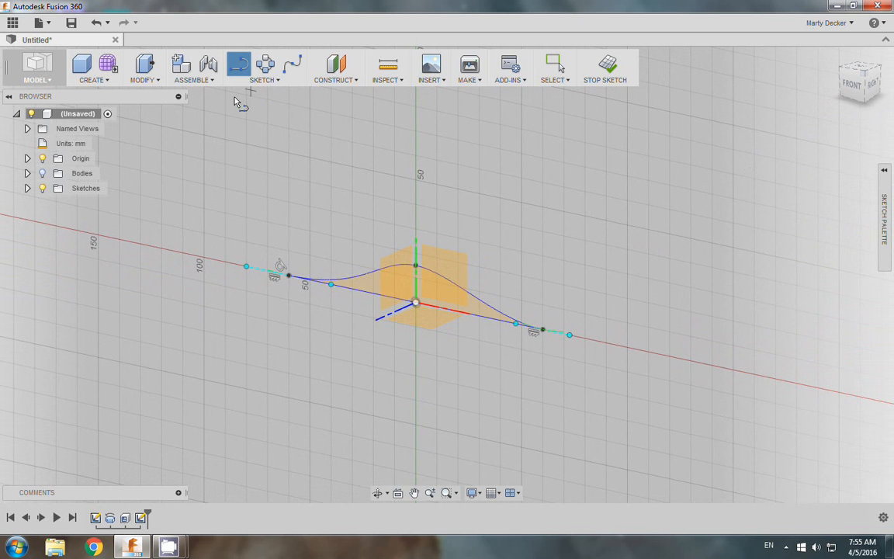
pyautogui.click(42, 174)
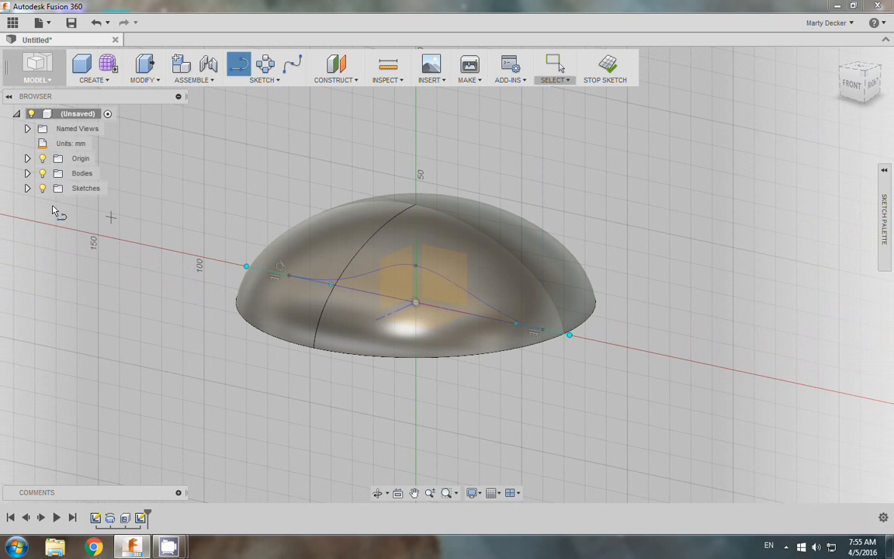
pyautogui.click(43, 174)
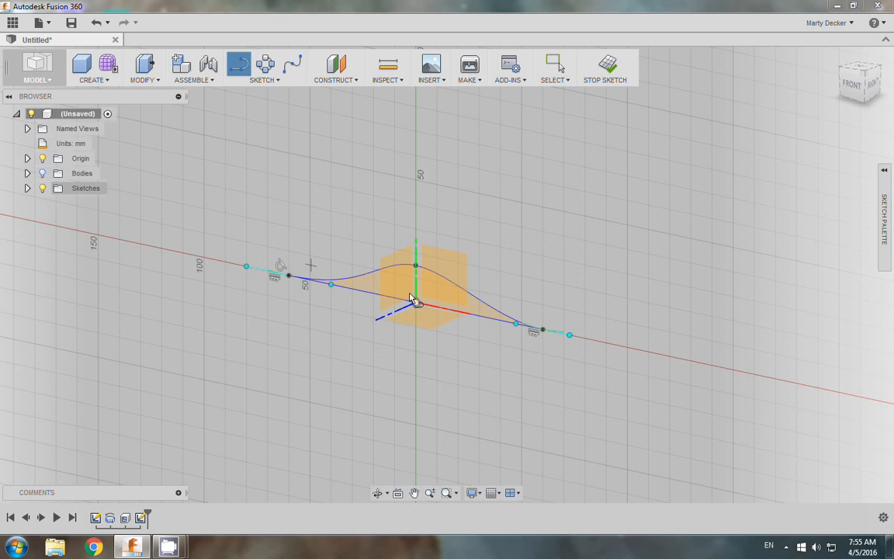
# Step: Extrude the closed spline profile symmetrically by 70 mm as a cut through the dome, with the bodies shown again
pyautogui.rightClick(481, 314)
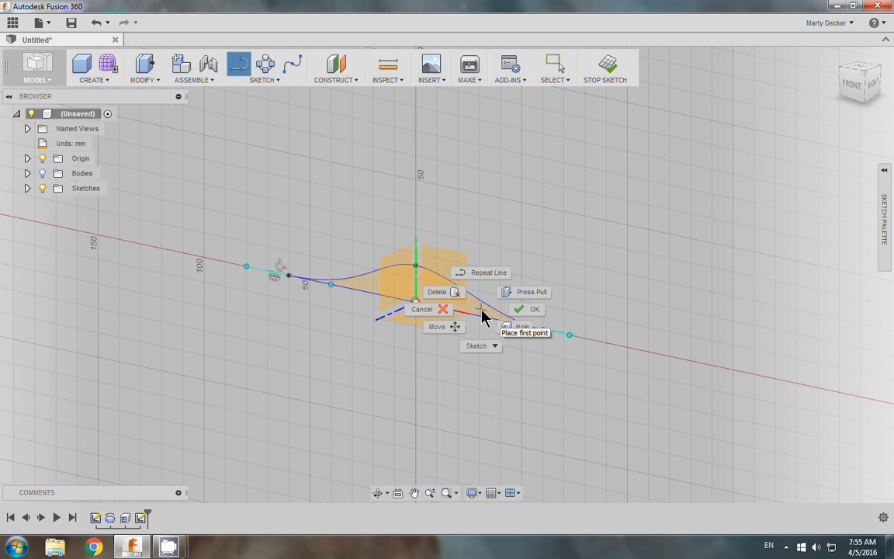
pyautogui.click(516, 299)
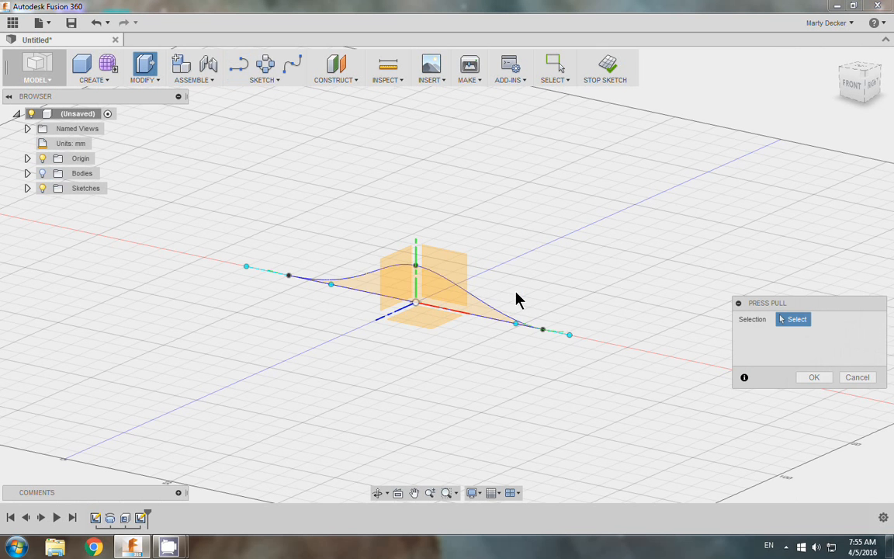
pyautogui.click(481, 314)
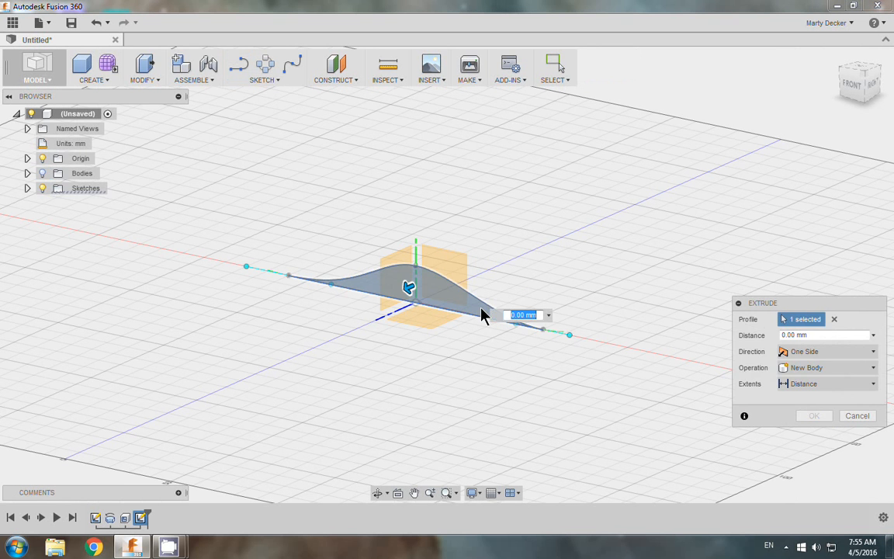
pyautogui.click(829, 355)
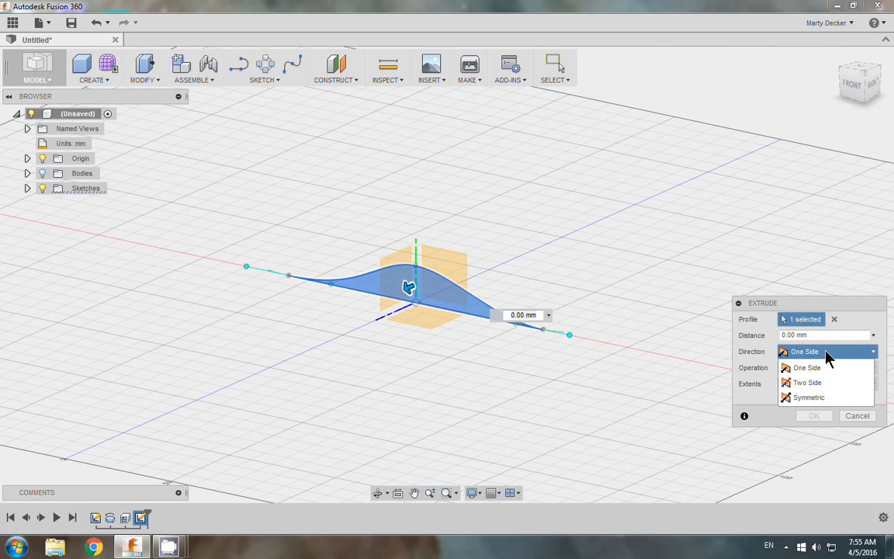
pyautogui.click(821, 399)
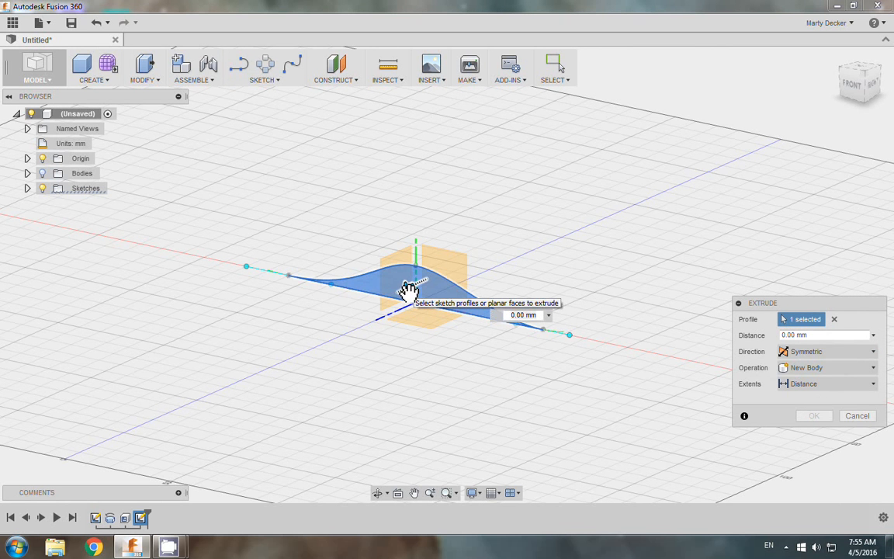
pyautogui.moveTo(408, 291); pyautogui.dragTo(339, 324)
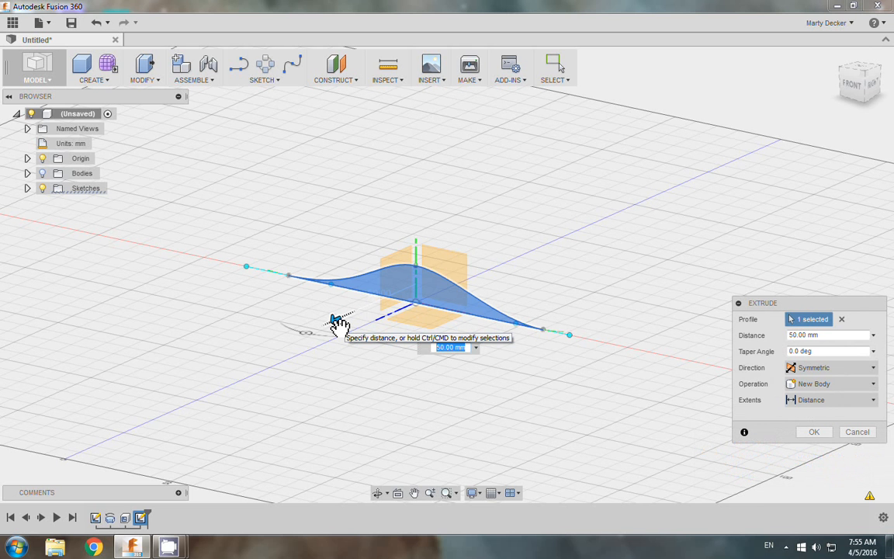
pyautogui.moveTo(339, 325); pyautogui.dragTo(327, 330)
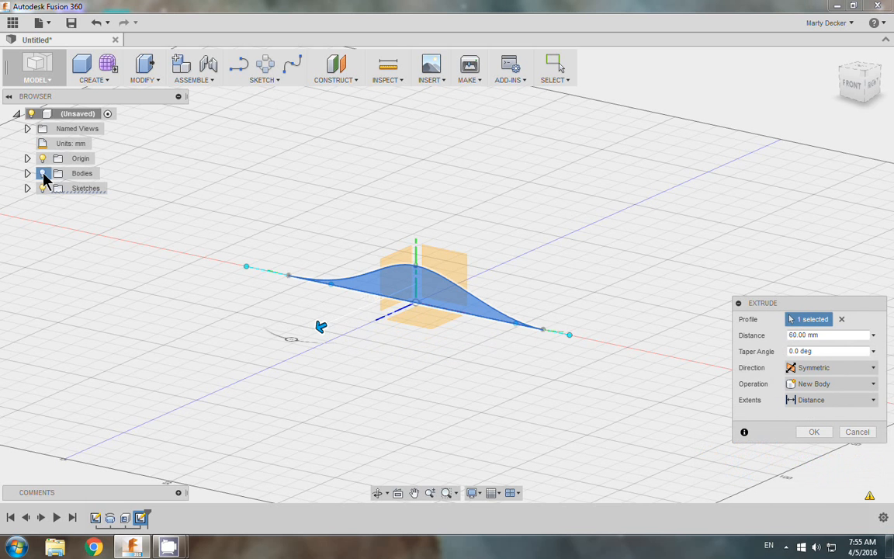
pyautogui.click(43, 174)
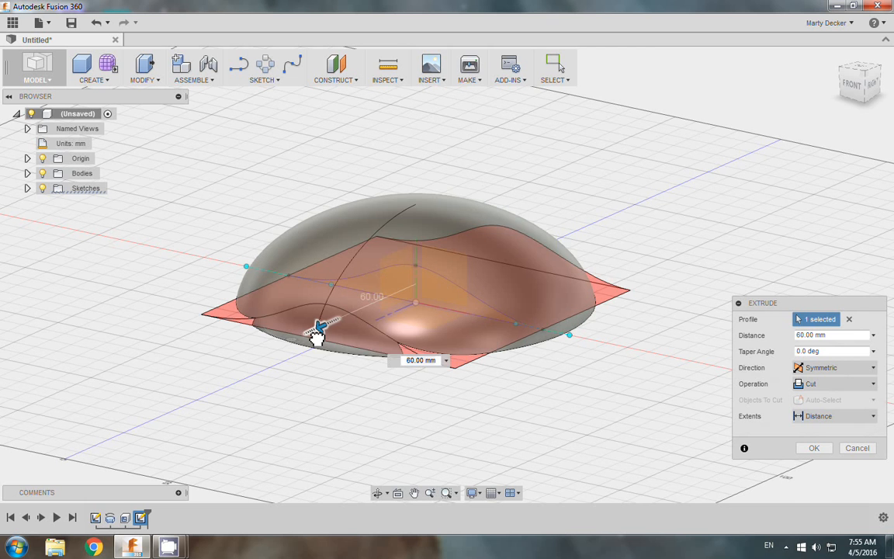
pyautogui.moveTo(318, 335); pyautogui.dragTo(310, 335)
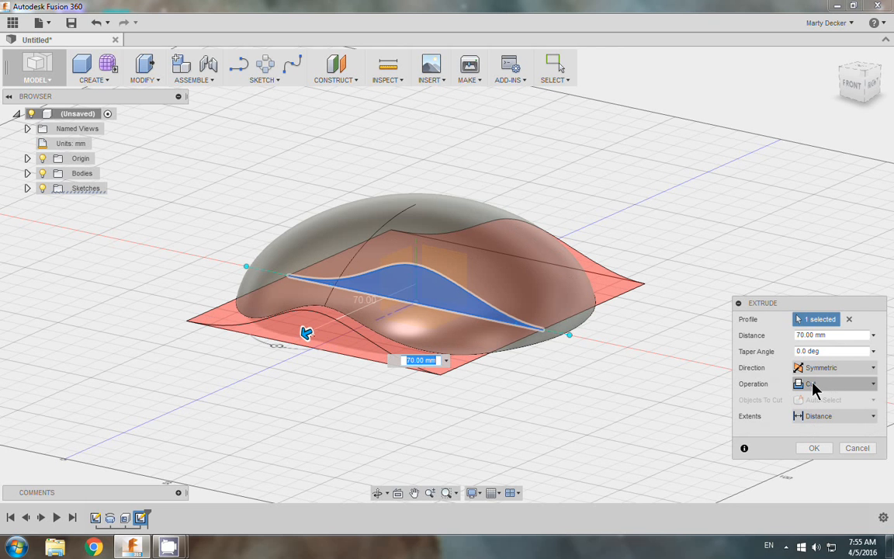
pyautogui.click(819, 450)
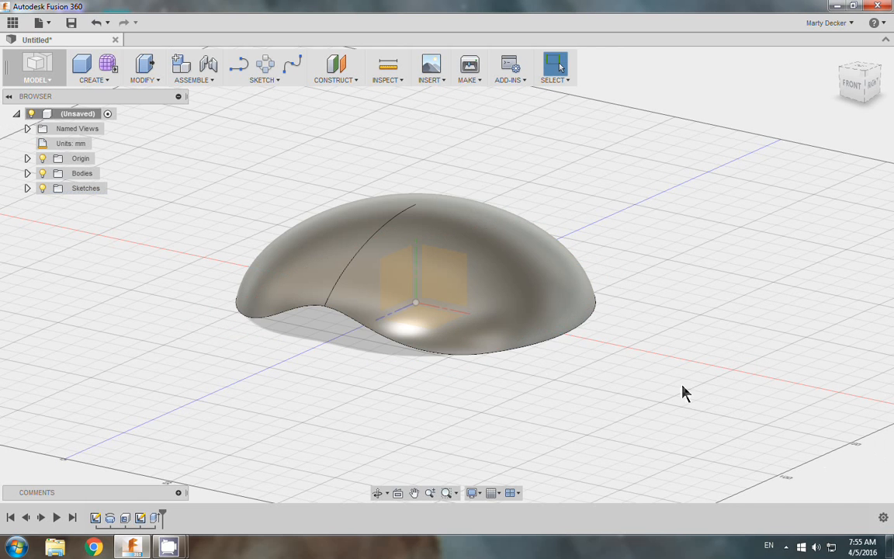
# Step: Make Sketch1, the dome's original revolve profile, visible again
pyautogui.moveTo(844, 94)
pyautogui.mouseDown()
pyautogui.moveTo(821, 60)
pyautogui.moveTo(823, 69)
pyautogui.moveTo(760, 73)
pyautogui.moveTo(818, 83)
pyautogui.moveTo(815, 107)
pyautogui.mouseUp()
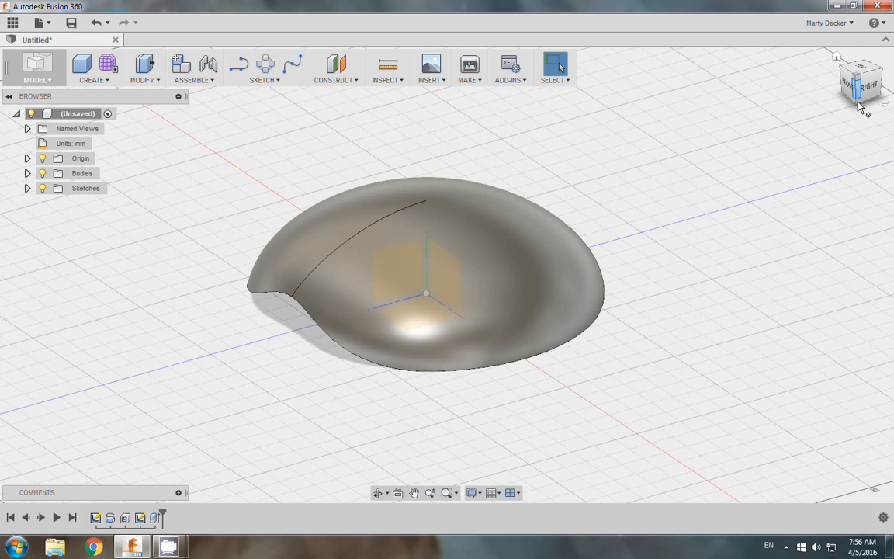
pyautogui.moveTo(858, 107); pyautogui.dragTo(832, 99)
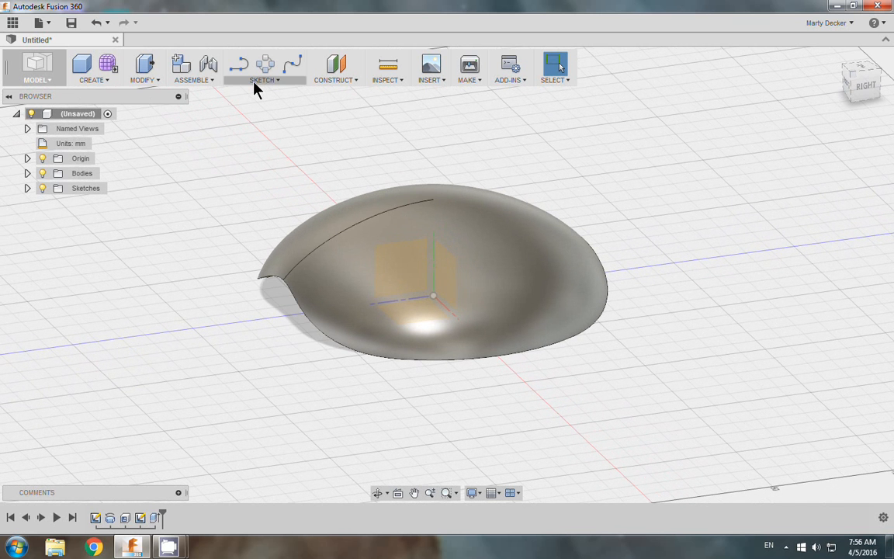
pyautogui.click(28, 189)
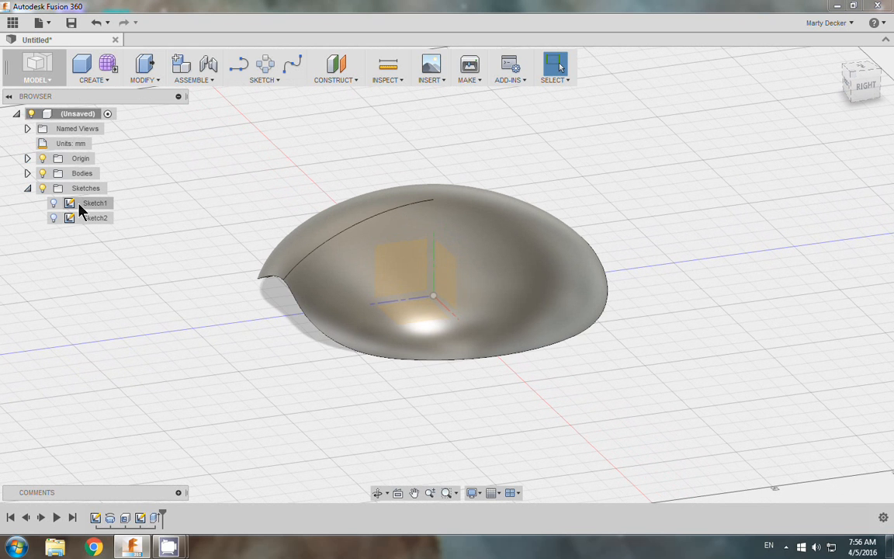
pyautogui.click(79, 204)
pyautogui.click(54, 202)
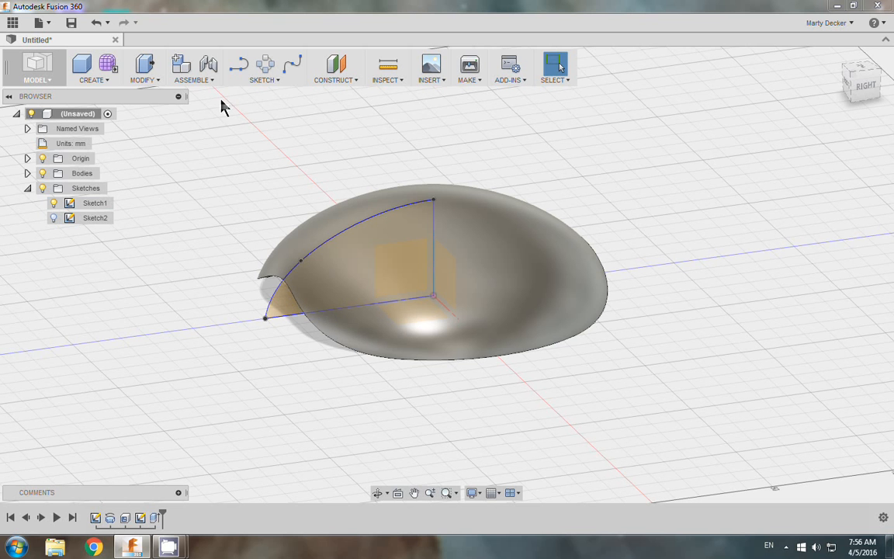
# Step: Sketch three points along the dome's profile curve on the vertical origin plane facing the right view, starting at the cut rim
pyautogui.click(262, 83)
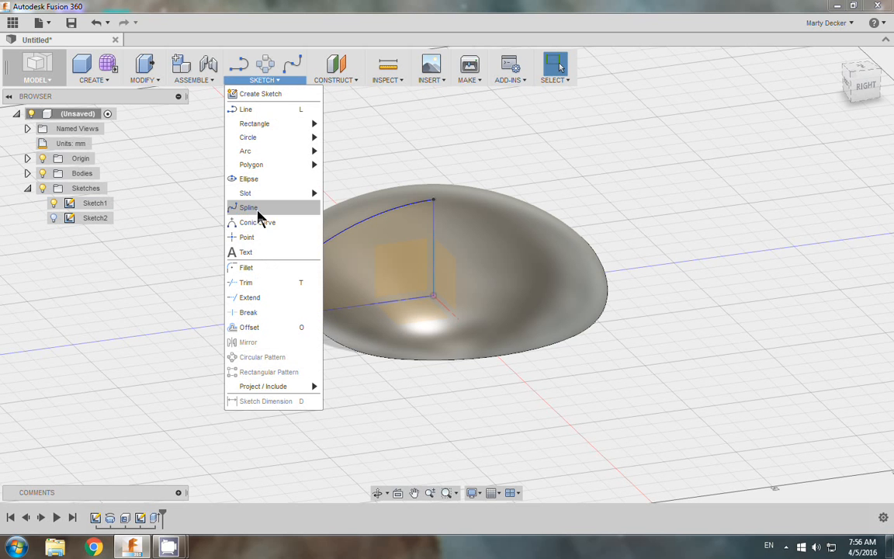
pyautogui.click(249, 237)
pyautogui.click(253, 259)
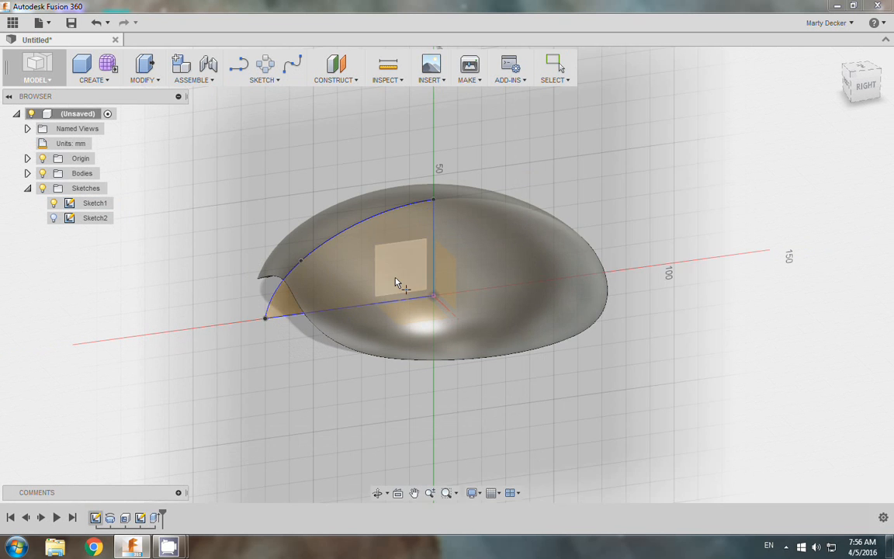
pyautogui.click(405, 278)
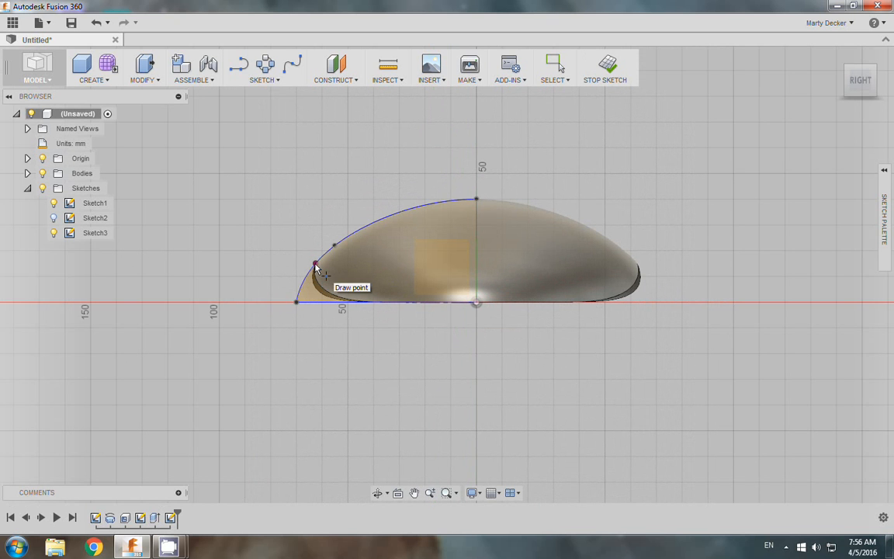
pyautogui.click(315, 264)
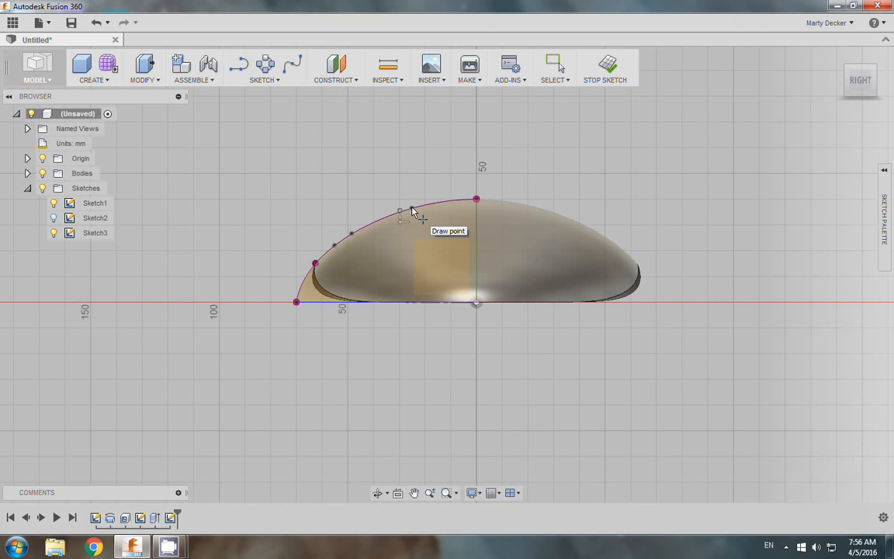
# Step: Draw a center-diameter circle of about 11.3 mm around the point at the cut rim and finish the sketch
pyautogui.click(251, 82)
pyautogui.moveTo(256, 138)
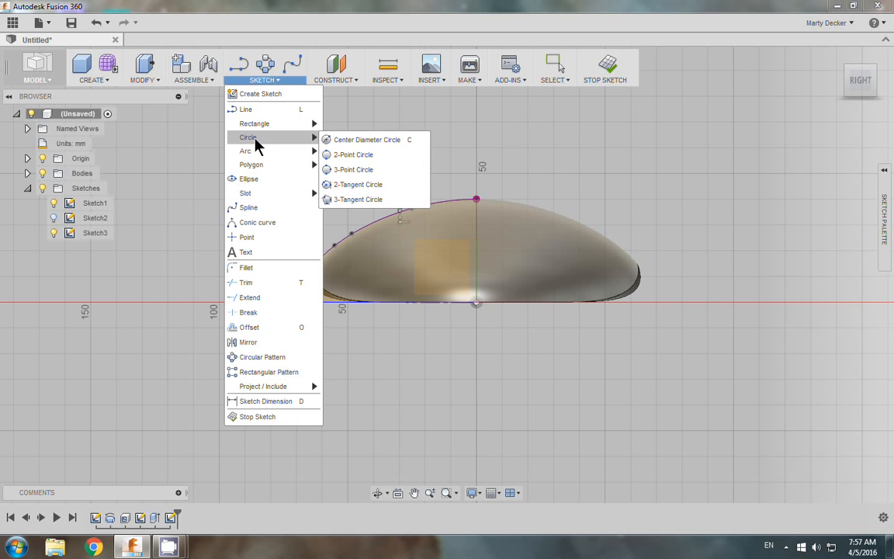
pyautogui.click(333, 138)
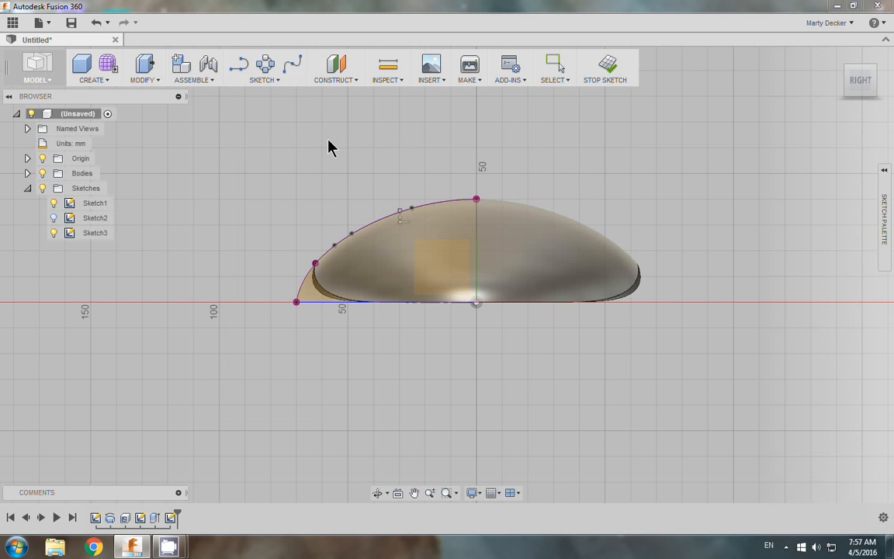
pyautogui.click(315, 264)
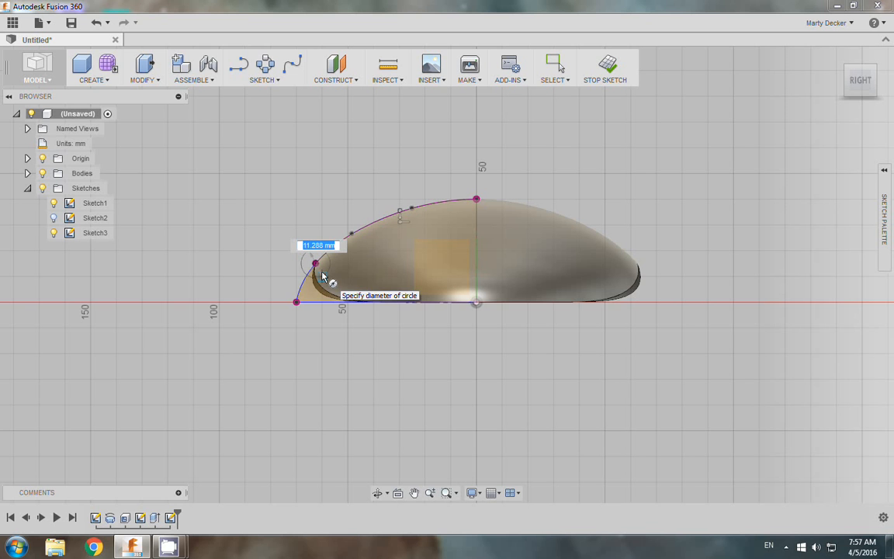
pyautogui.click(323, 276)
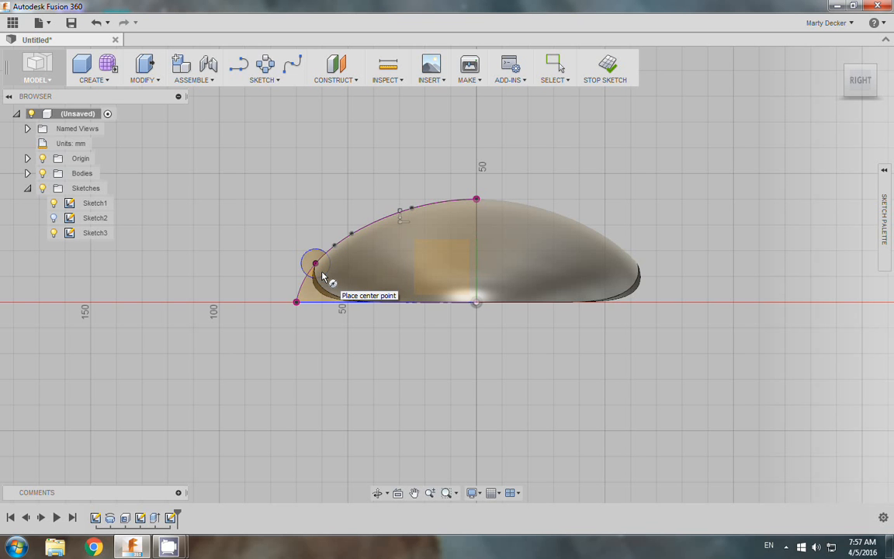
pyautogui.click(607, 68)
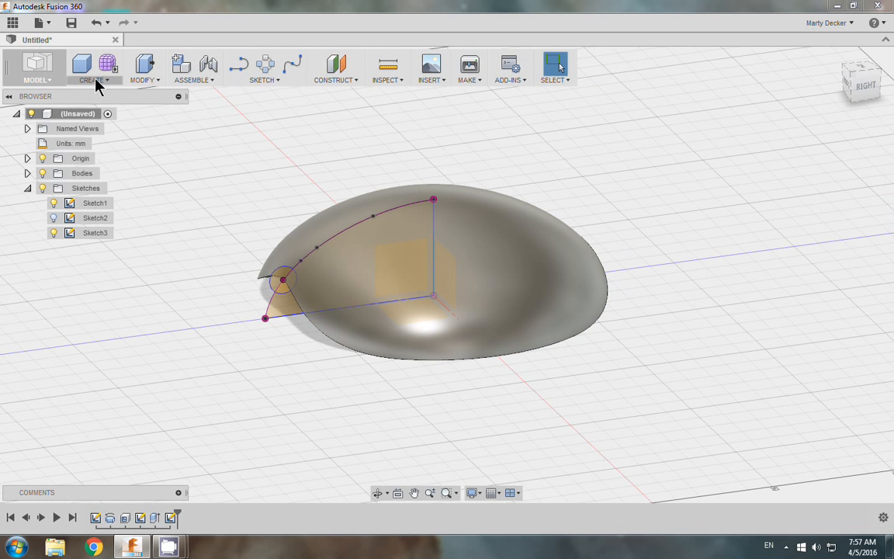
pyautogui.click(150, 82)
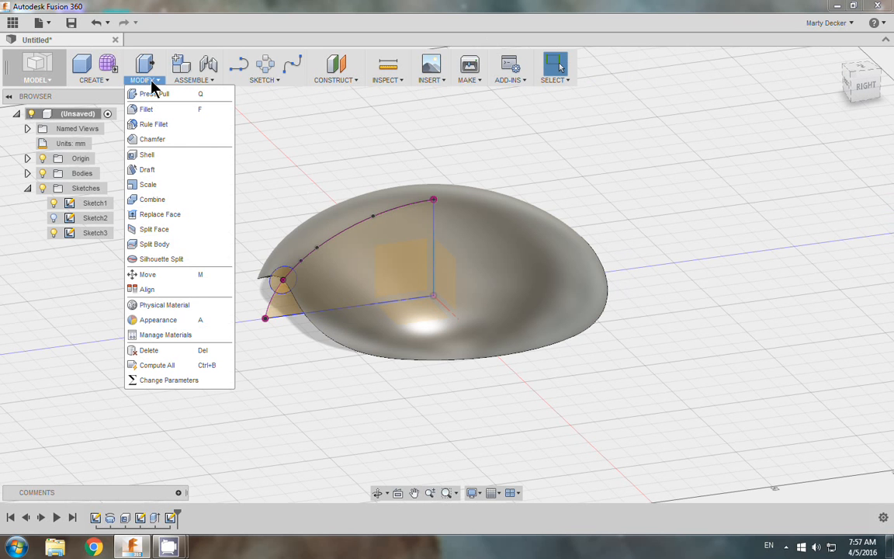
pyautogui.click(99, 82)
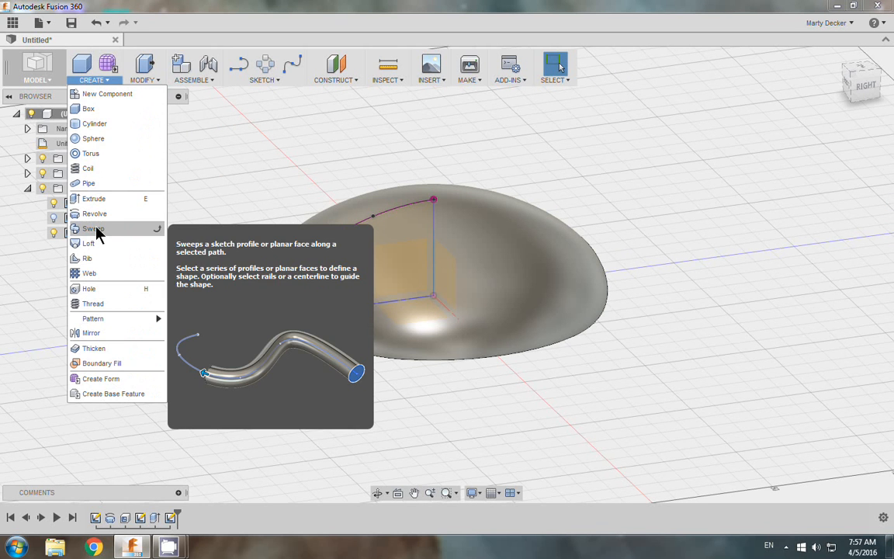
pyautogui.click(96, 230)
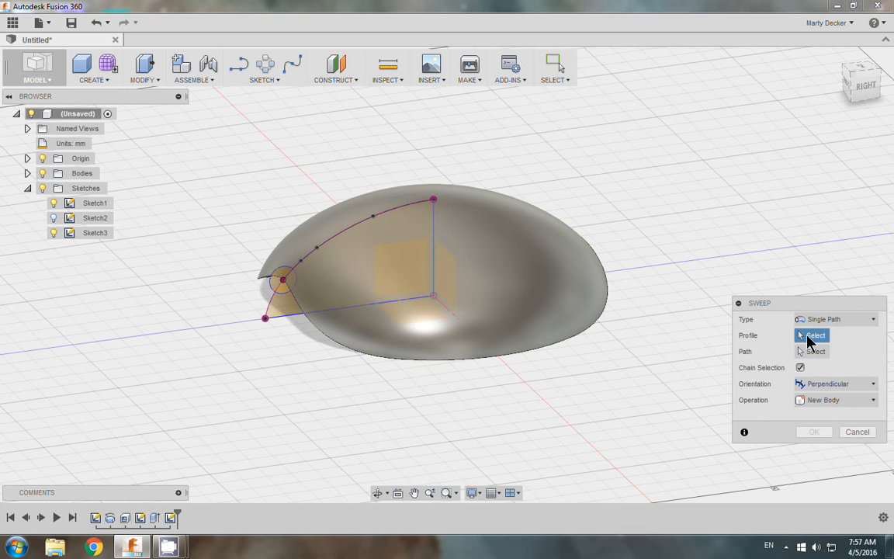
pyautogui.click(273, 285)
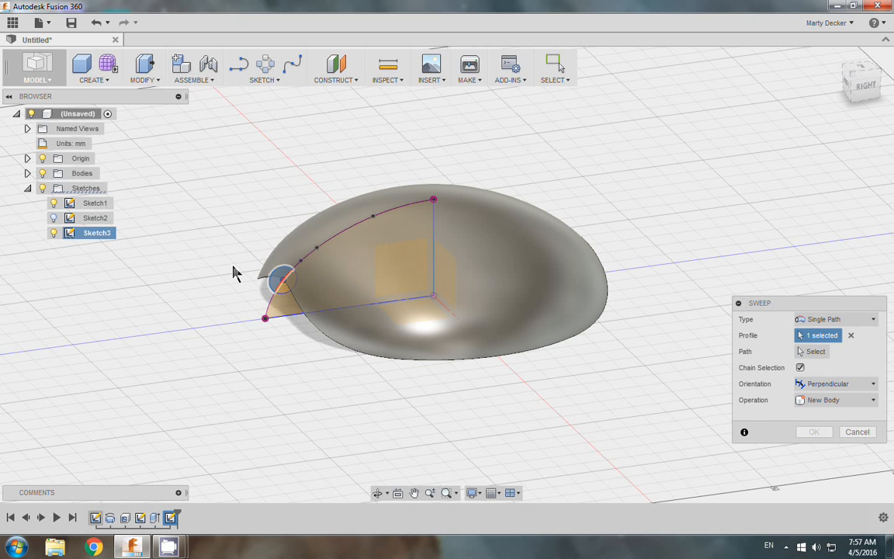
pyautogui.click(856, 431)
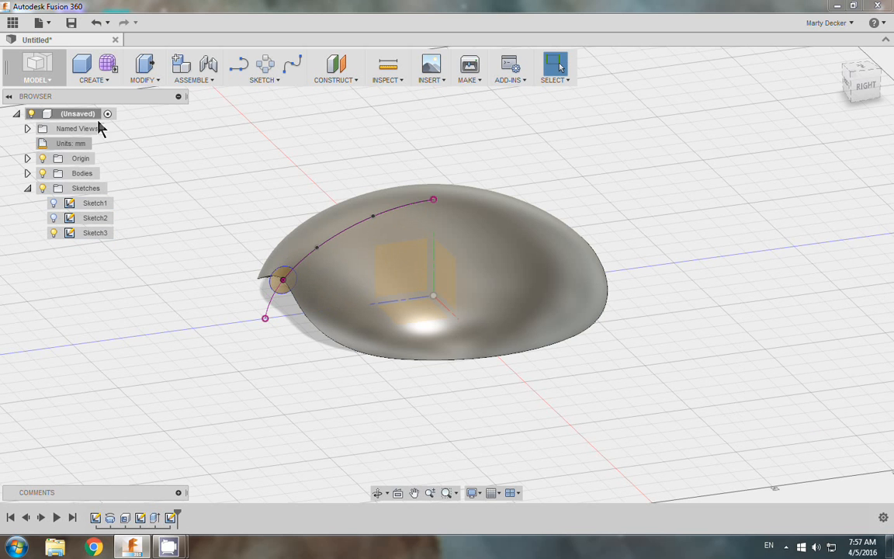
# Step: Sweep both halves of the circle along the dome's wavy rim edge, joining the resulting bead to the shell
pyautogui.click(92, 75)
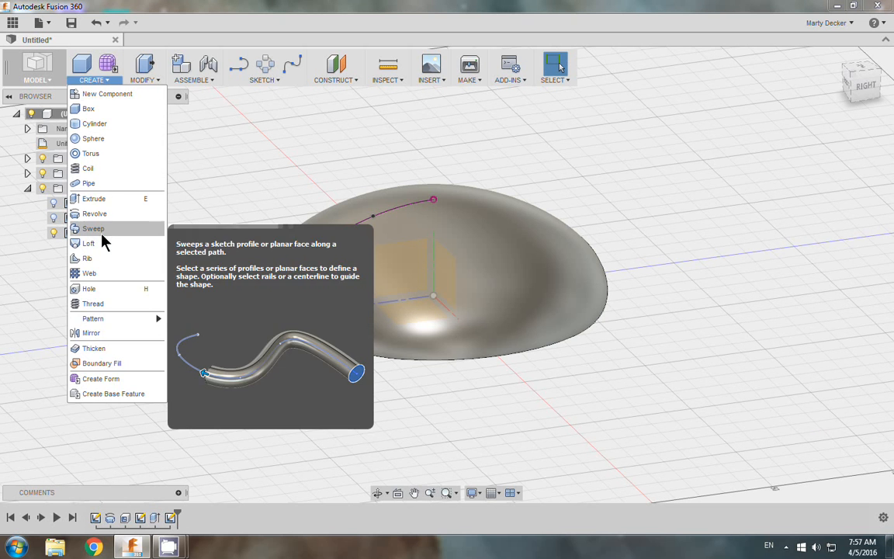
pyautogui.click(100, 228)
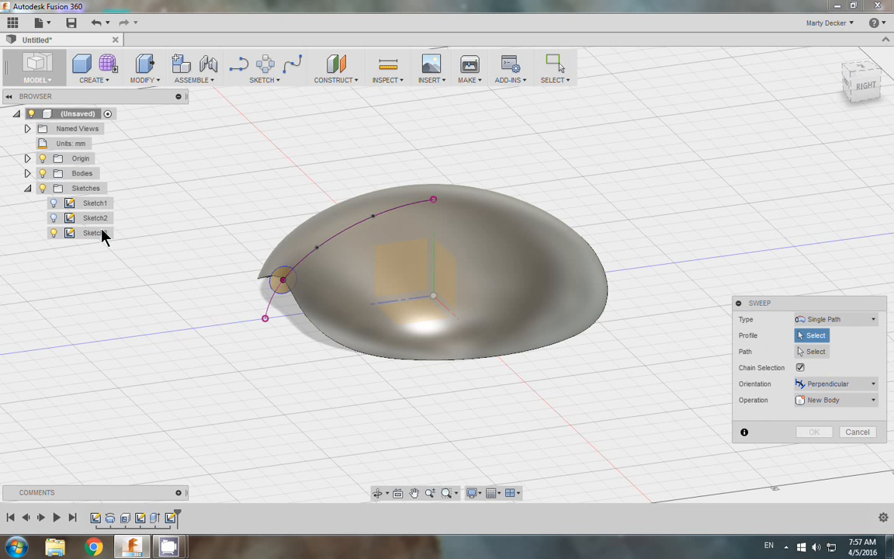
pyautogui.click(276, 286)
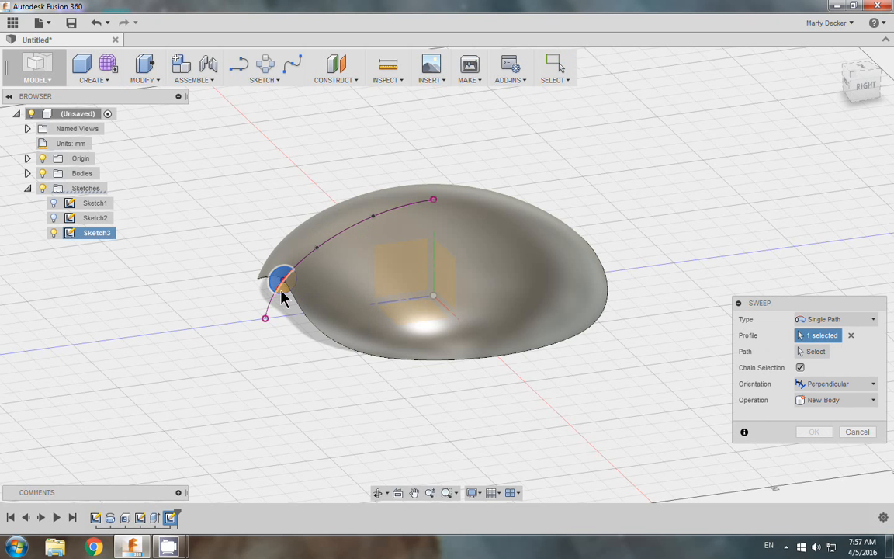
pyautogui.click(282, 295)
pyautogui.click(810, 352)
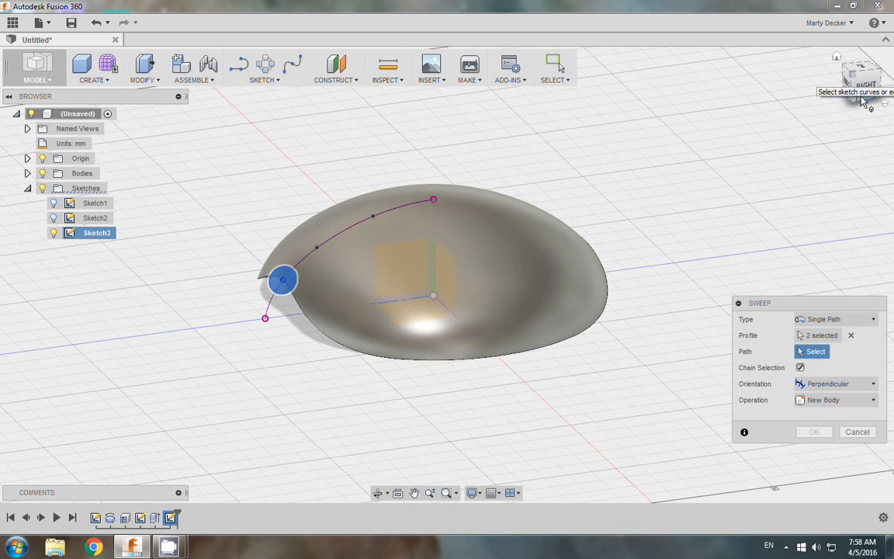
pyautogui.moveTo(854, 103)
pyautogui.mouseDown()
pyautogui.moveTo(857, 72)
pyautogui.moveTo(852, 99)
pyautogui.mouseUp()
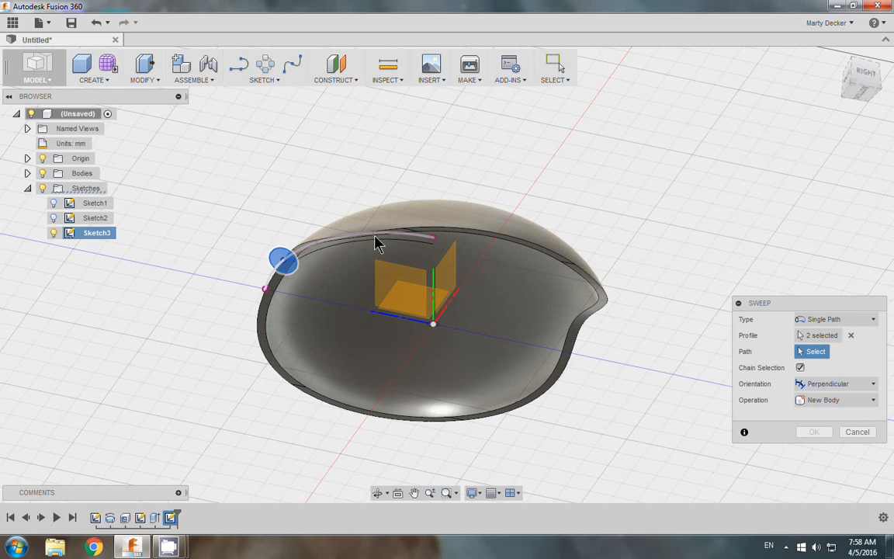
pyautogui.click(572, 268)
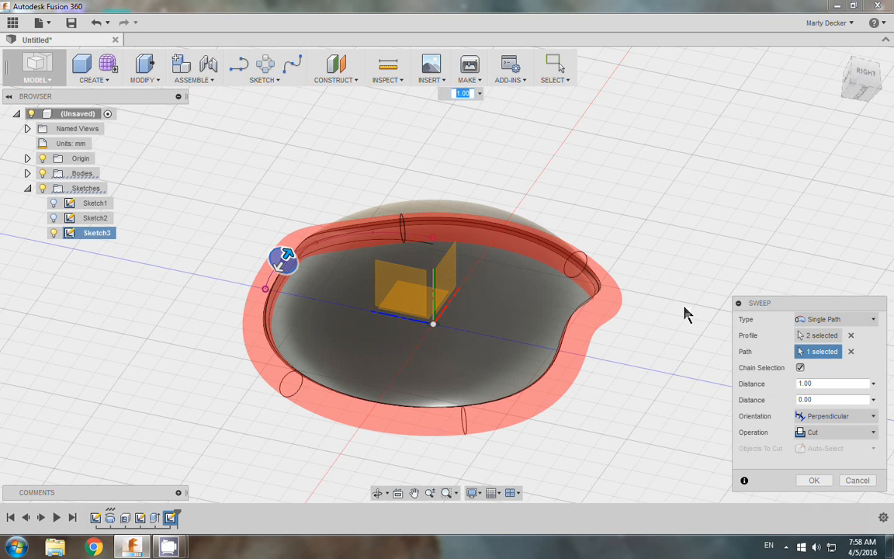
pyautogui.click(817, 433)
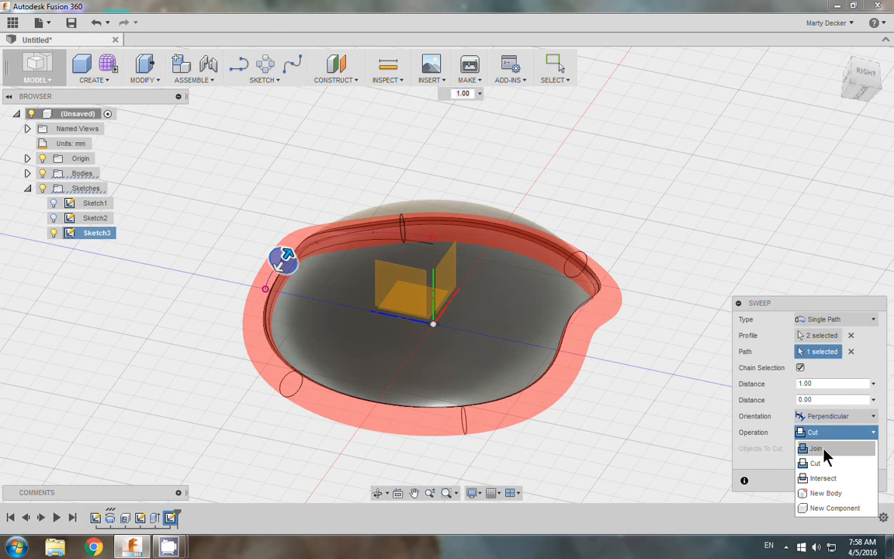
pyautogui.click(824, 449)
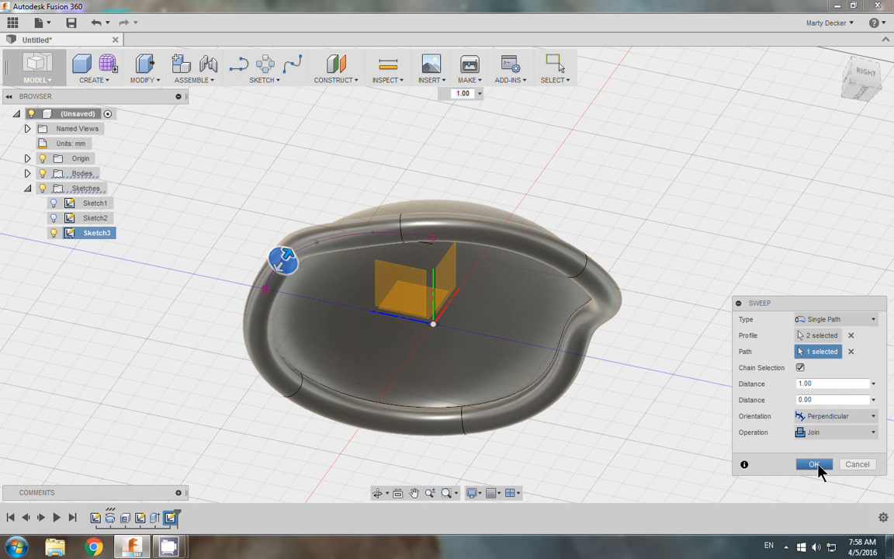
pyautogui.click(814, 464)
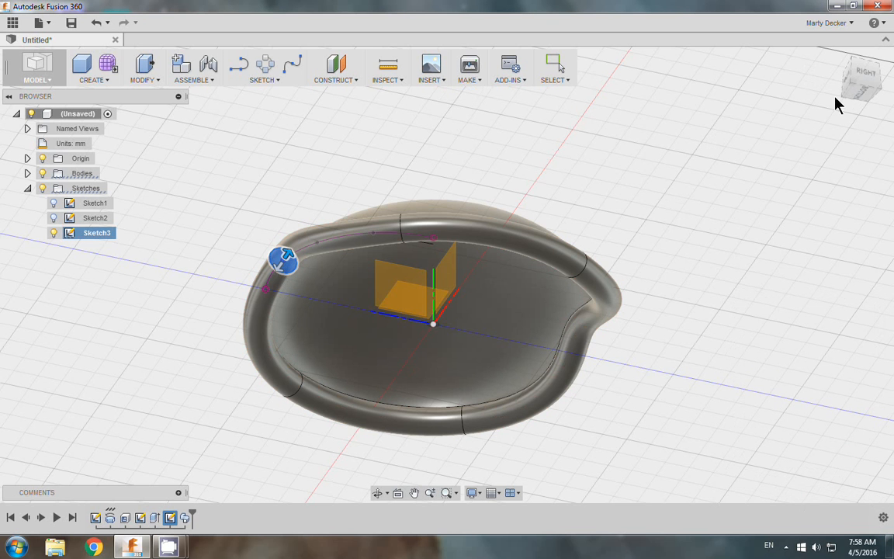
# Step: Make Sketch1 and Sketch3 visible again over the dome
pyautogui.click(855, 84)
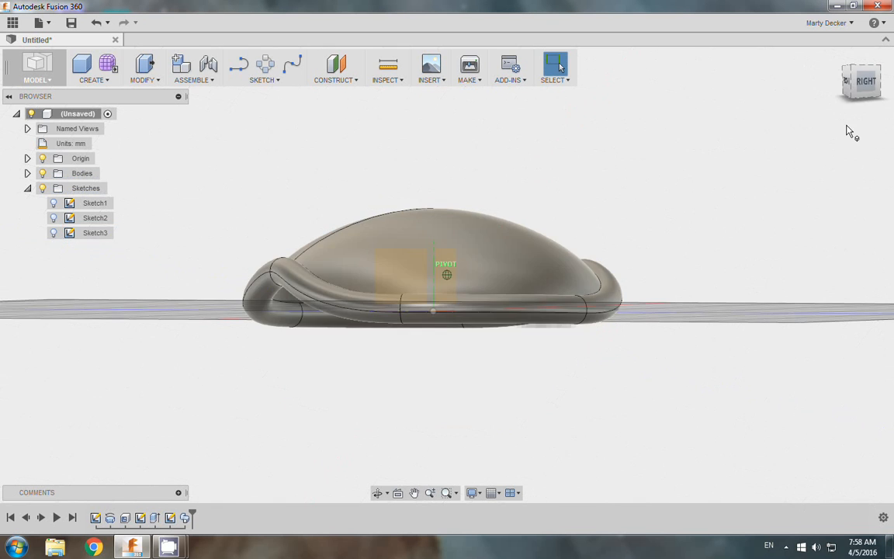
pyautogui.moveTo(851, 134)
pyautogui.keyDown('shift'); pyautogui.mouseDown(button='middle')
pyautogui.moveTo(848, 165)
pyautogui.moveTo(865, 163)
pyautogui.moveTo(39, 144)
pyautogui.moveTo(40, 124)
pyautogui.moveTo(4, 159)
pyautogui.moveTo(853, 143)
pyautogui.moveTo(807, 117)
pyautogui.moveTo(762, 127)
pyautogui.moveTo(892, 150)
pyautogui.moveTo(4, 158)
pyautogui.mouseUp(button='middle'); pyautogui.keyUp('shift')
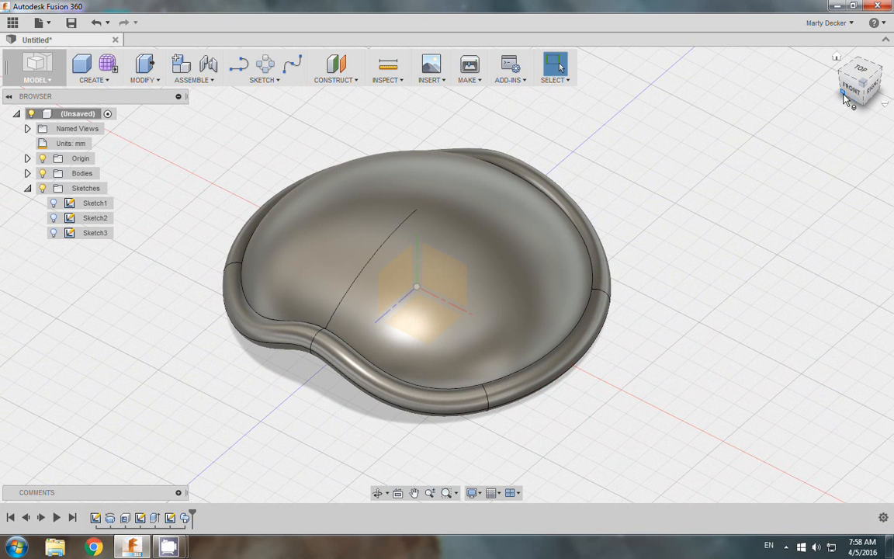
pyautogui.moveTo(845, 97); pyautogui.dragTo(877, 89)
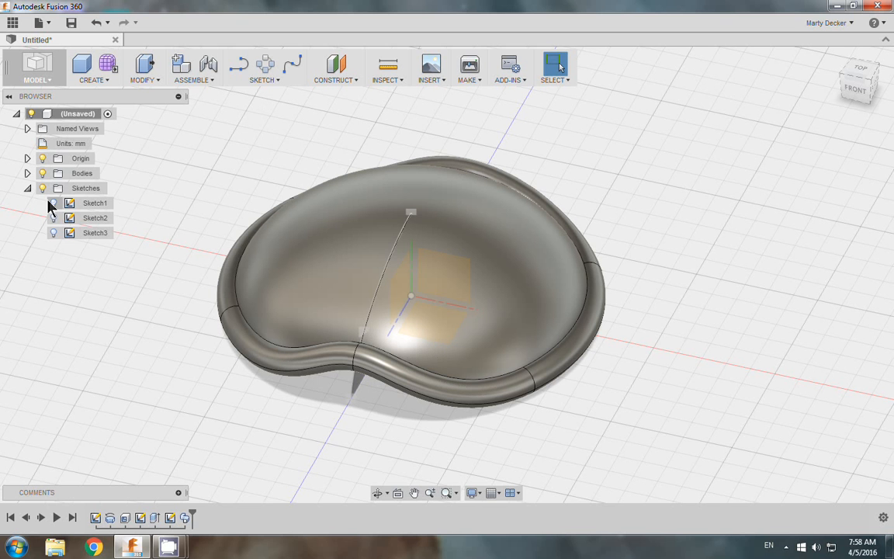
pyautogui.click(52, 201)
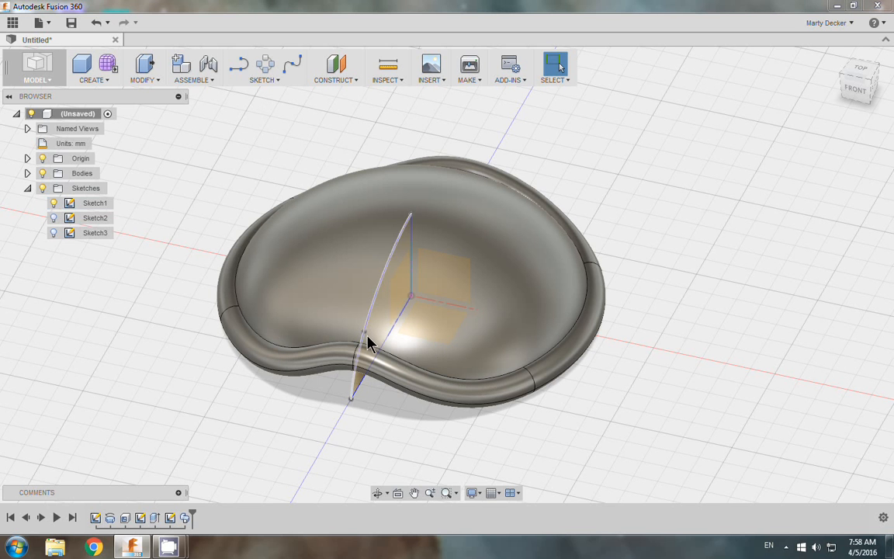
pyautogui.click(96, 233)
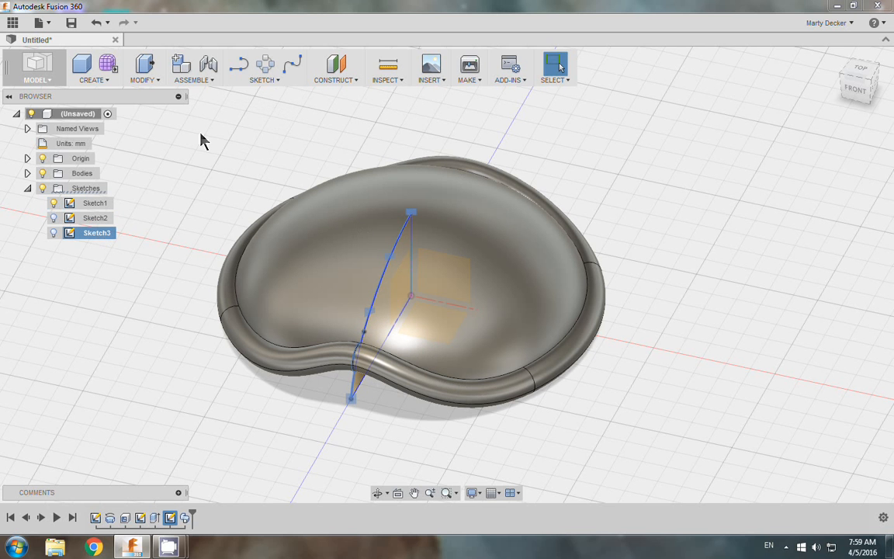
pyautogui.click(54, 233)
# Step: Construct a plane tangent to the dome's outer face at the second sketch point above the rim
pyautogui.click(329, 82)
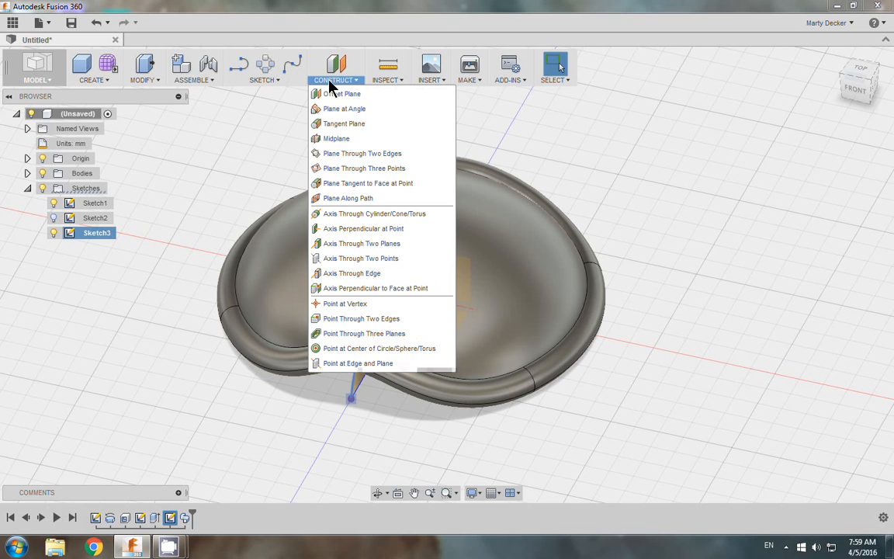
pyautogui.click(347, 190)
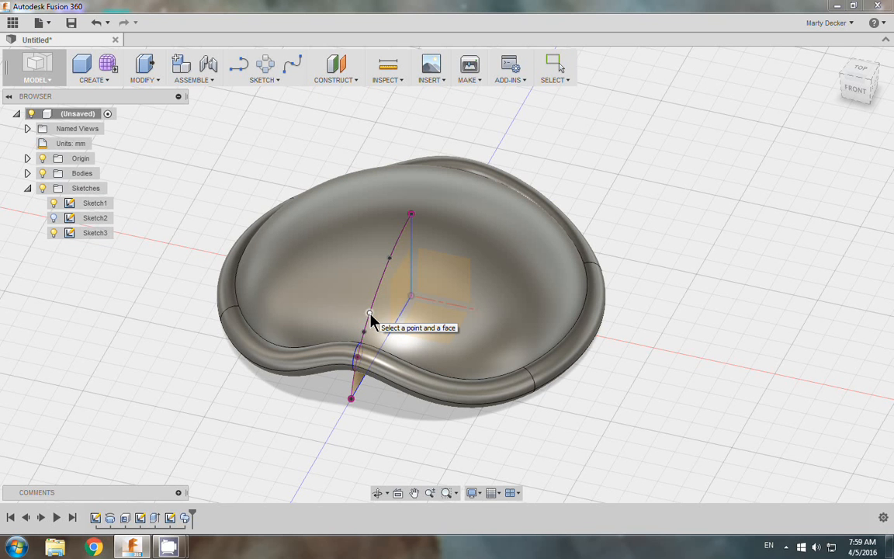
pyautogui.click(370, 314)
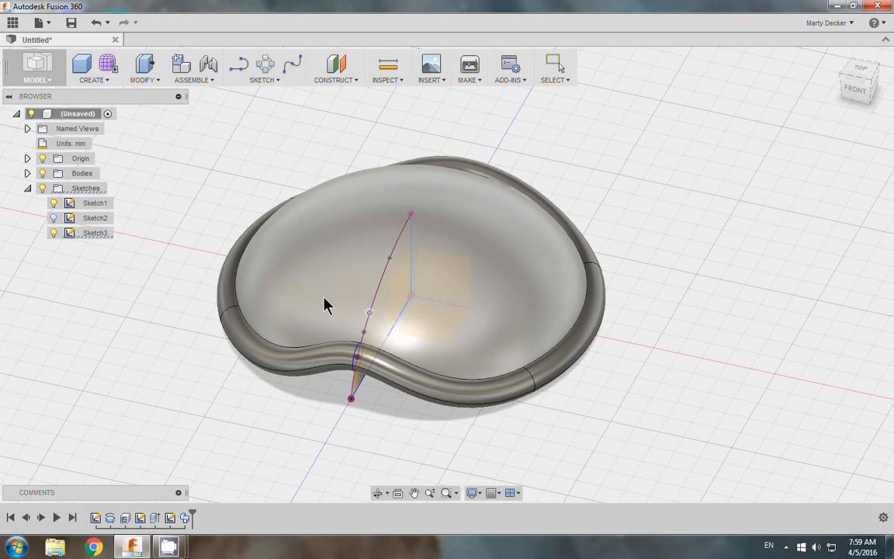
pyautogui.click(324, 304)
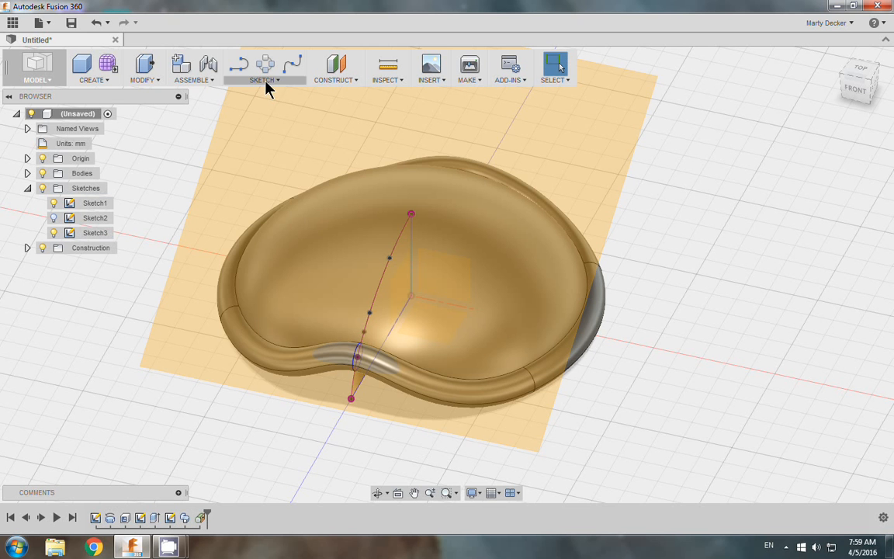
# Step: Sketch a circumscribed polygon with 5 sides on the tangent plane, centered on its tangent point, with an inner radius of about 9 mm
pyautogui.click(266, 82)
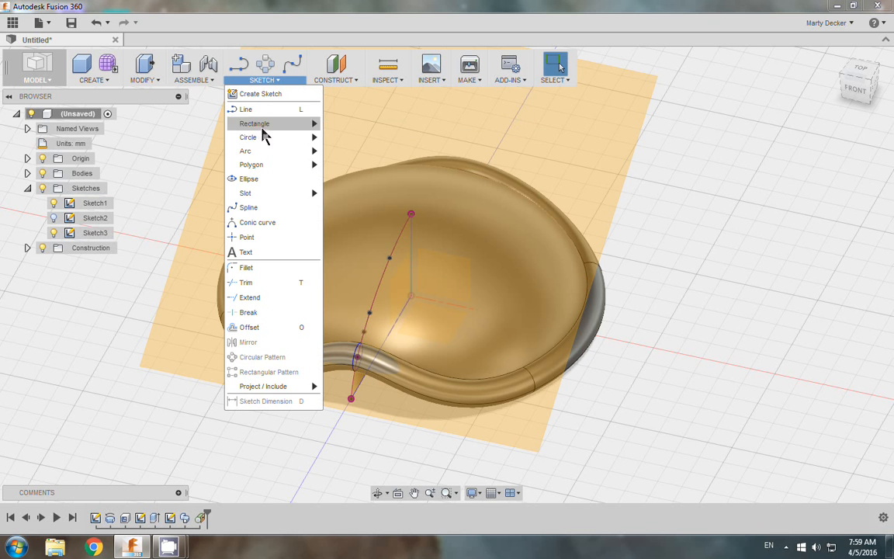
pyautogui.moveTo(259, 167)
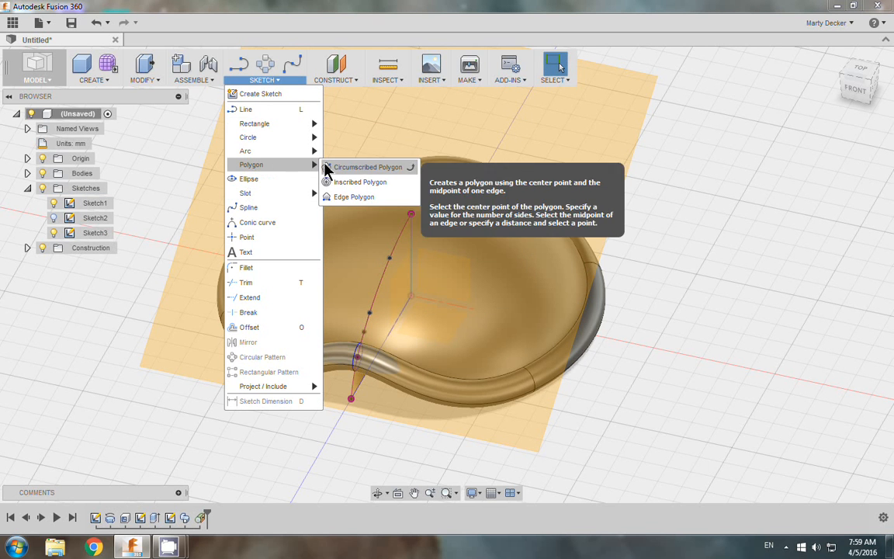
pyautogui.click(326, 168)
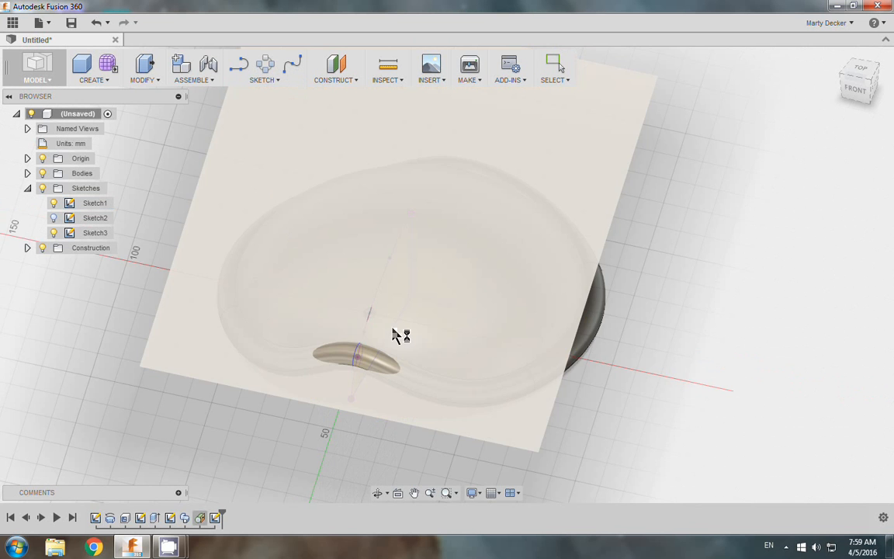
pyautogui.click(399, 335)
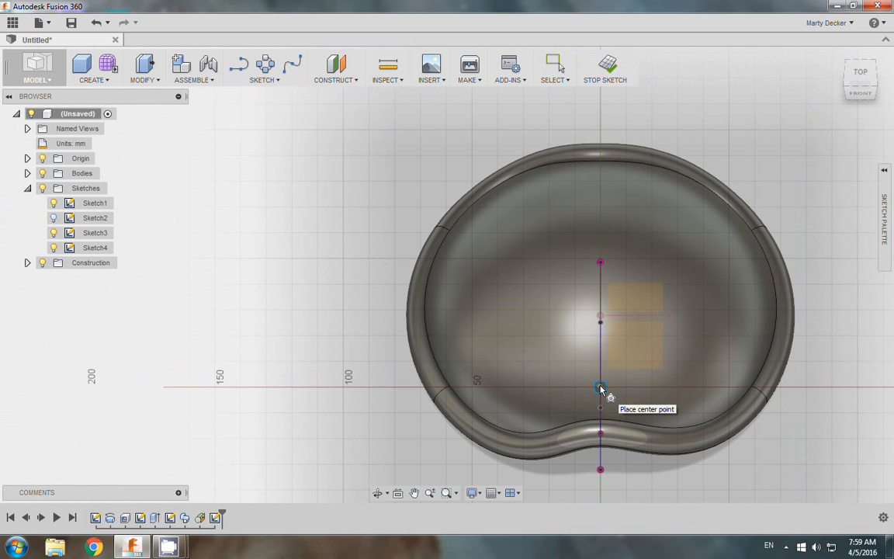
pyautogui.click(601, 388)
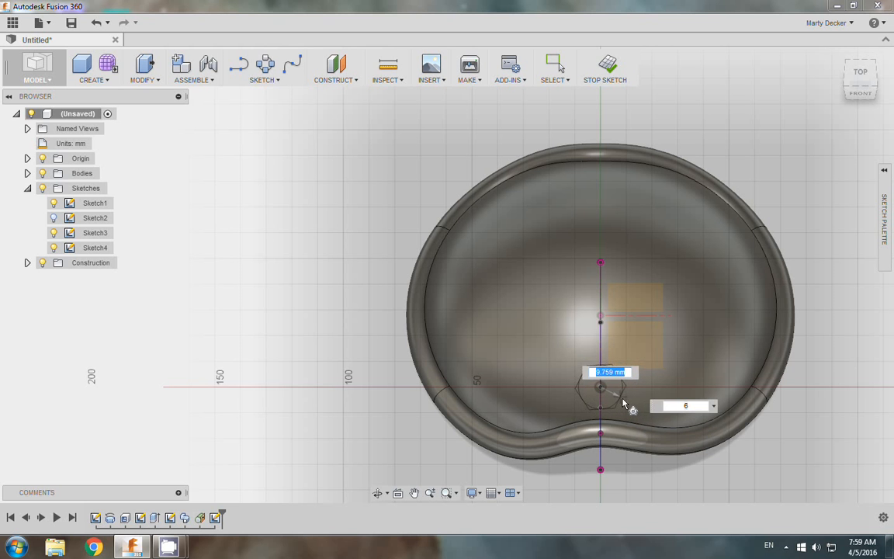
pyautogui.click(696, 405)
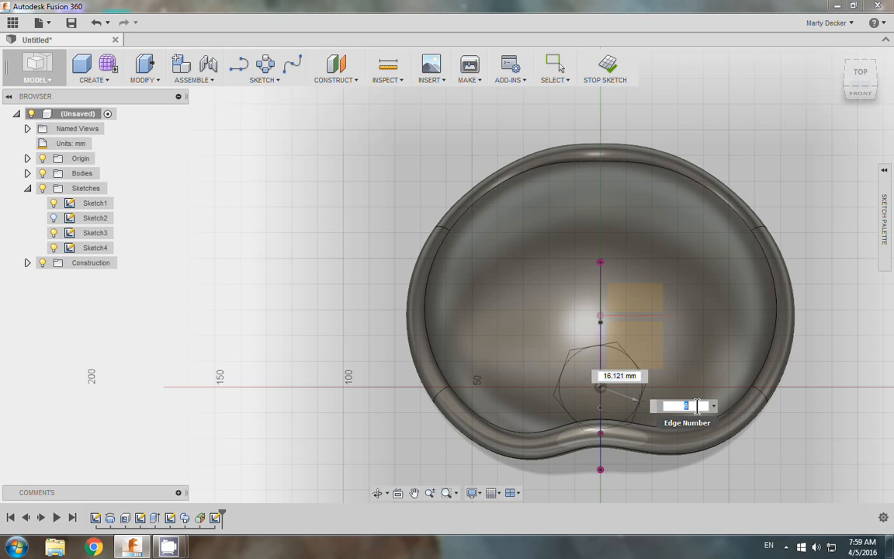
pyautogui.write('5')
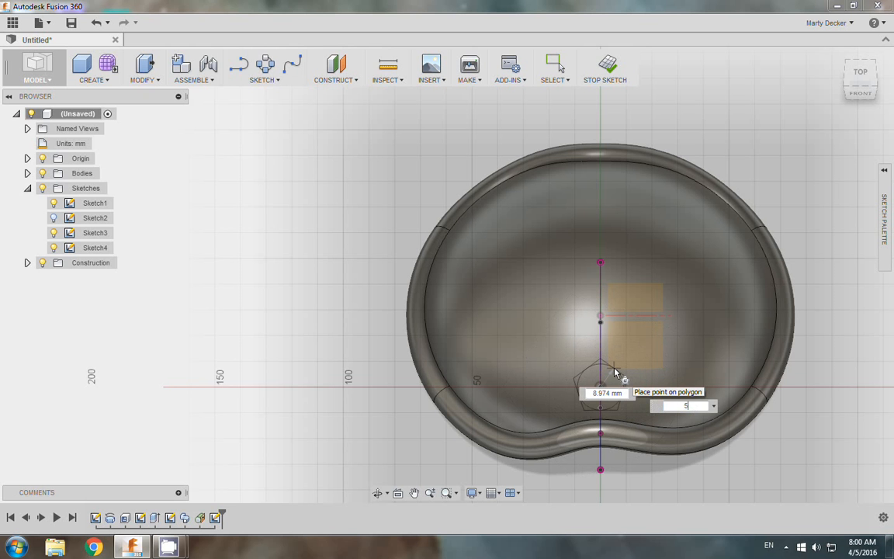
pyautogui.click(615, 373)
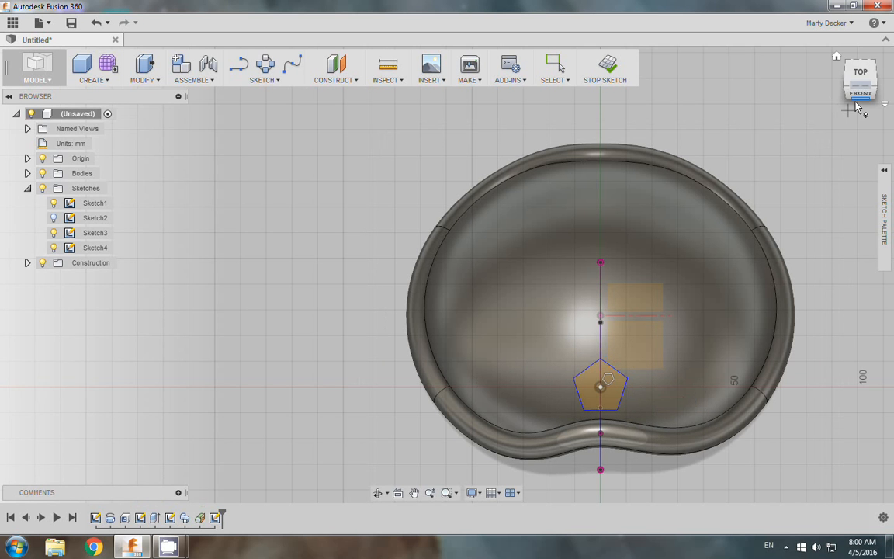
pyautogui.moveTo(856, 97)
pyautogui.mouseDown()
pyautogui.moveTo(822, 96)
pyautogui.moveTo(755, 59)
pyautogui.moveTo(869, 223)
pyautogui.mouseUp()
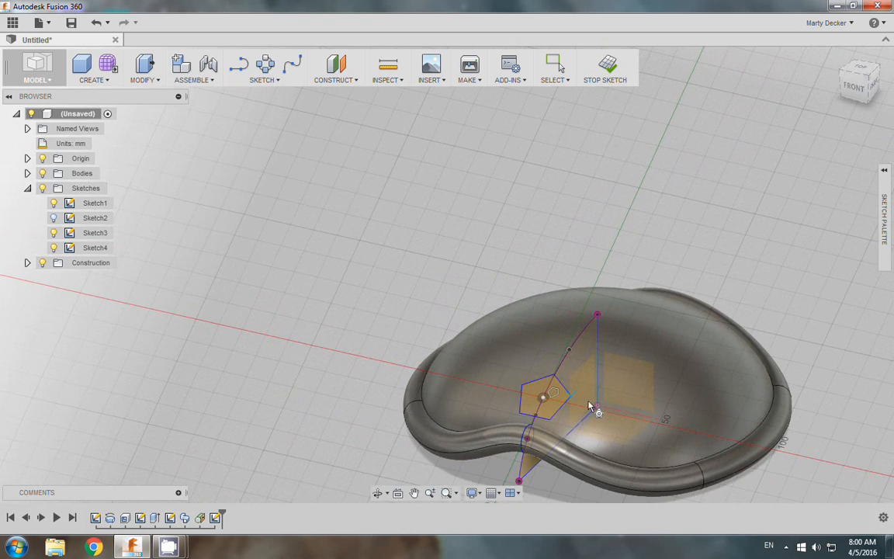
pyautogui.scroll(5, 596, 419)
pyautogui.scroll(-2, 596, 421)
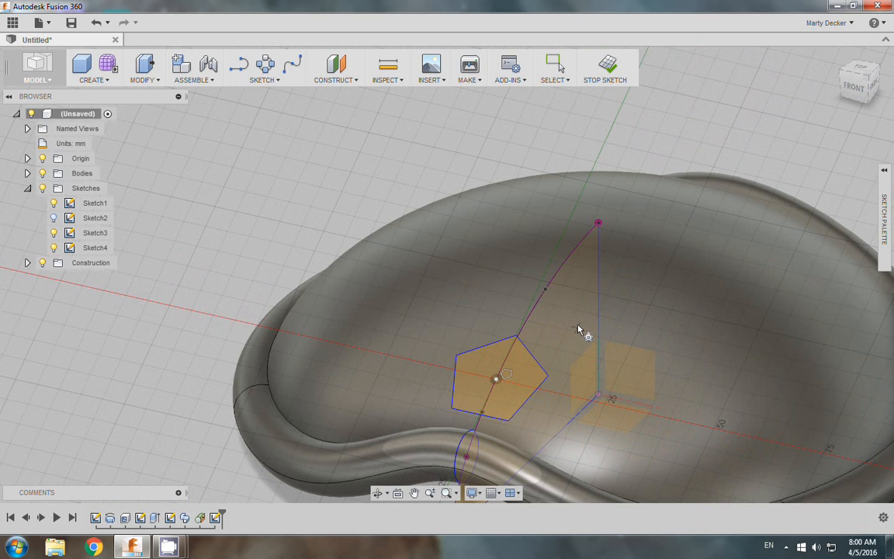
pyautogui.moveTo(577, 325)
pyautogui.mouseDown(button='middle')
pyautogui.moveTo(505, 260)
pyautogui.moveTo(464, 254)
pyautogui.mouseUp(button='middle')
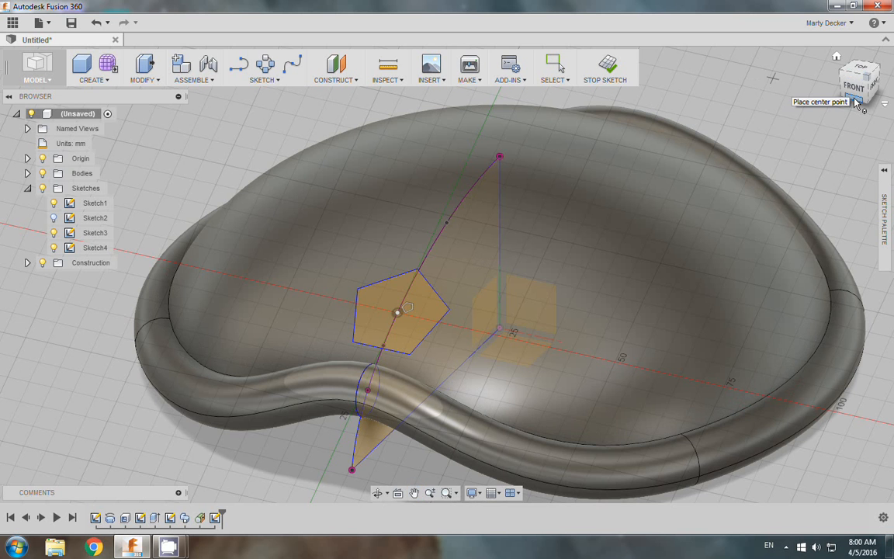
pyautogui.moveTo(856, 99)
pyautogui.mouseDown()
pyautogui.moveTo(769, 71)
pyautogui.moveTo(765, 61)
pyautogui.moveTo(765, 80)
pyautogui.moveTo(733, 87)
pyautogui.moveTo(767, 74)
pyautogui.mouseUp()
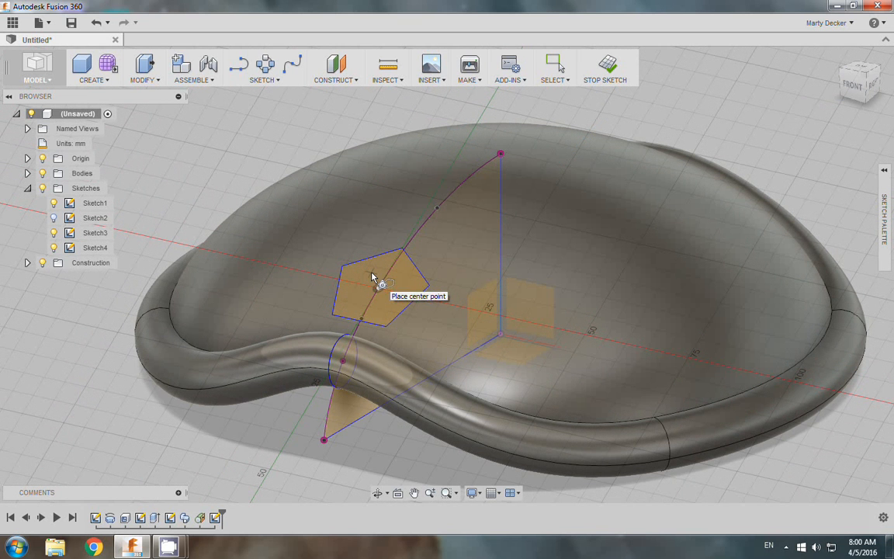
# Step: Finish the pentagon sketch and extrude its profile one-sided by -5 mm to cut an opening through the dome shell
pyautogui.click(607, 62)
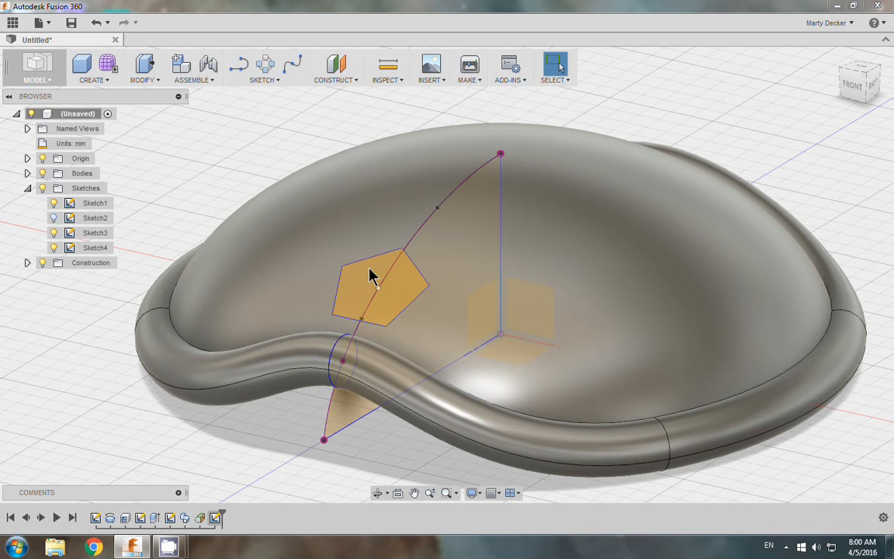
pyautogui.click(369, 276)
pyautogui.rightClick(369, 276)
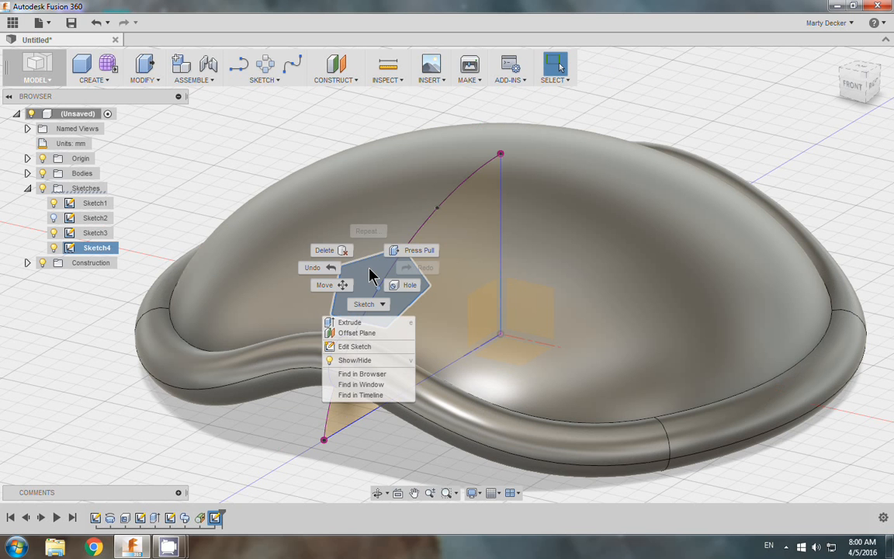
pyautogui.click(411, 254)
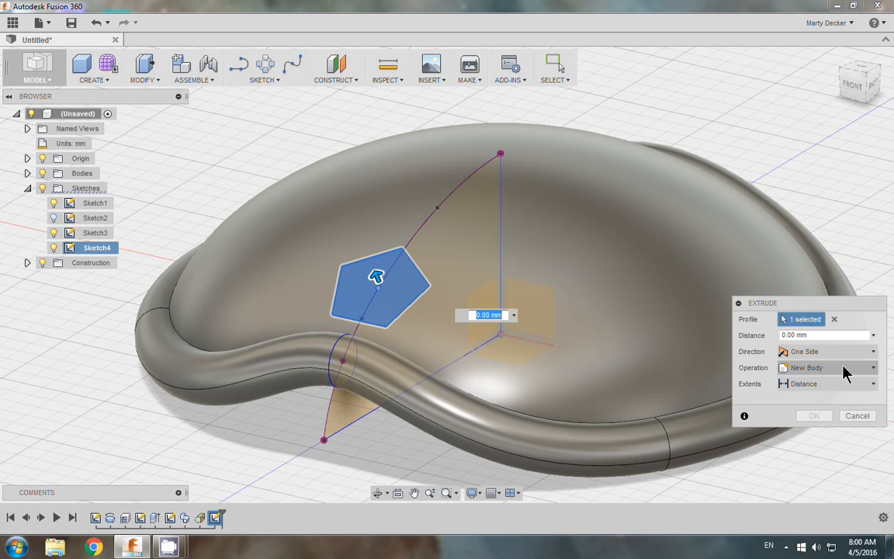
pyautogui.click(843, 353)
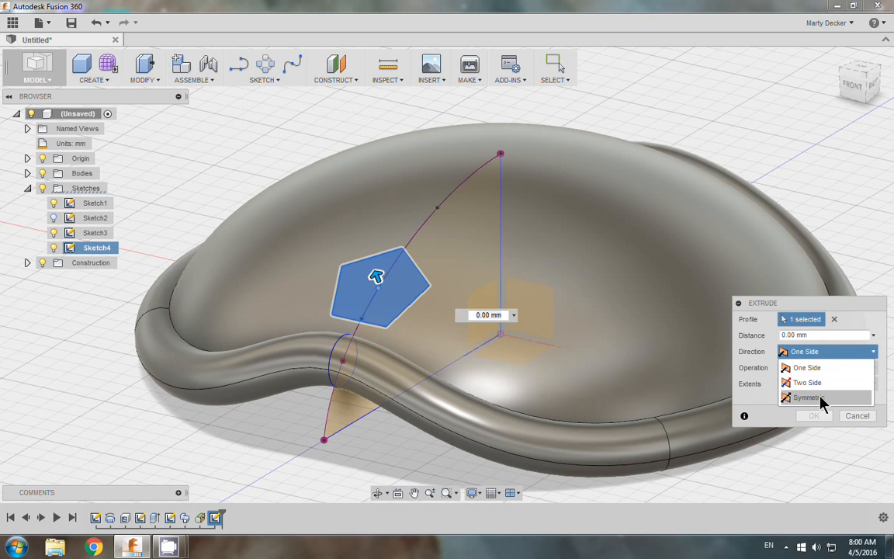
pyautogui.click(815, 351)
pyautogui.moveTo(381, 281); pyautogui.dragTo(391, 298)
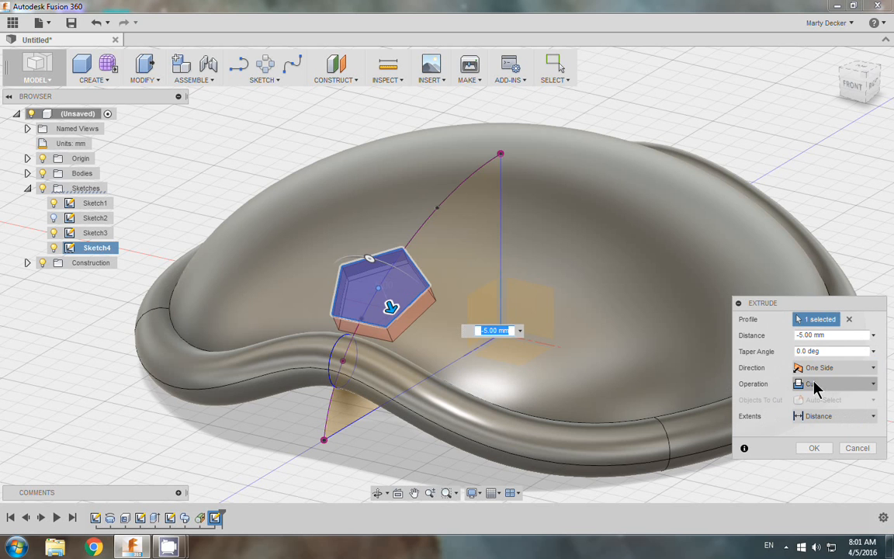
pyautogui.click(813, 447)
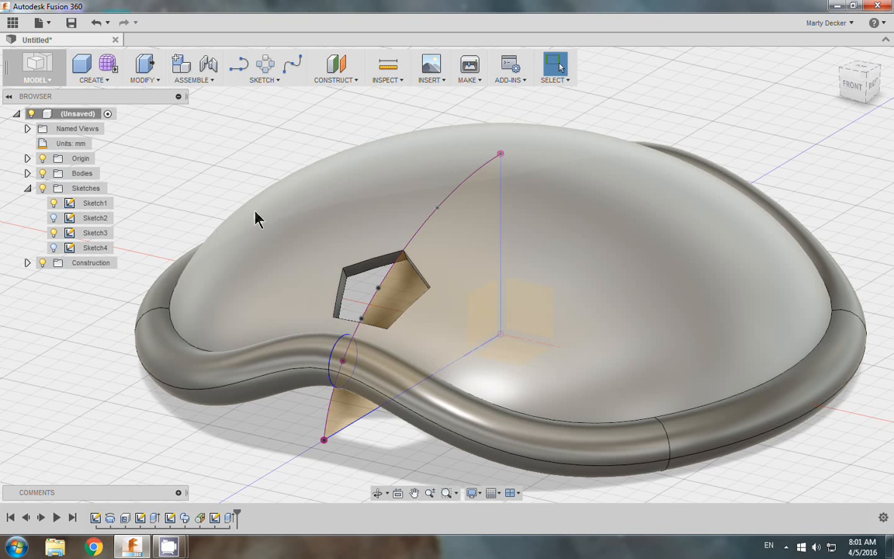
# Step: Circular-pattern the pentagon cut around the vertical sketch line as a full pattern with a quantity of 8
pyautogui.click(230, 520)
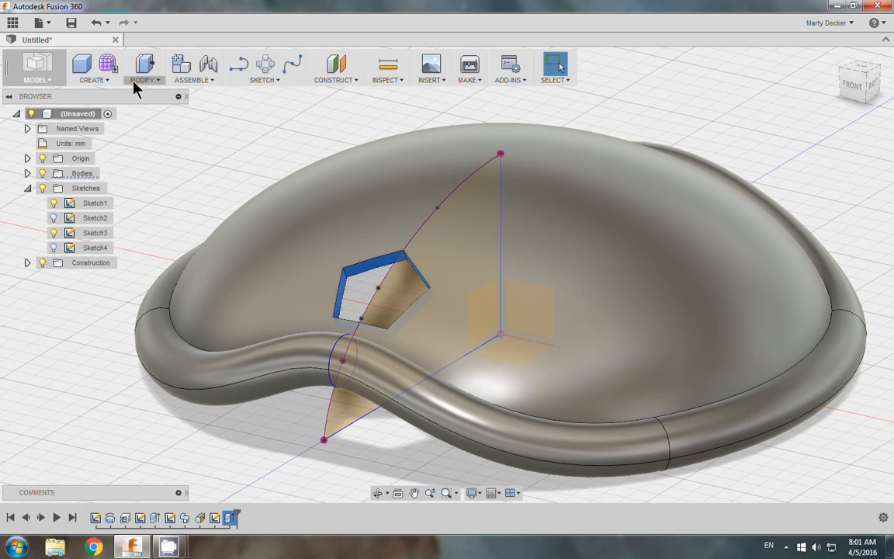
pyautogui.click(96, 80)
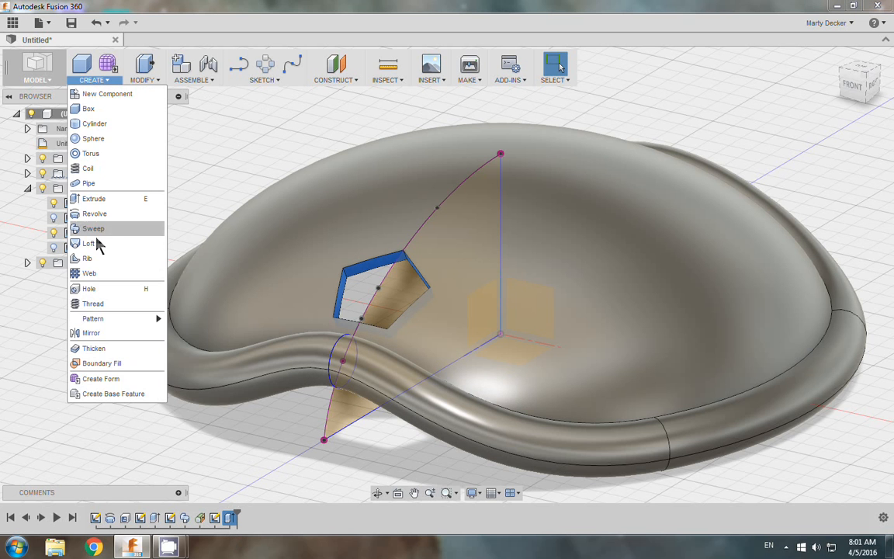
pyautogui.moveTo(120, 319)
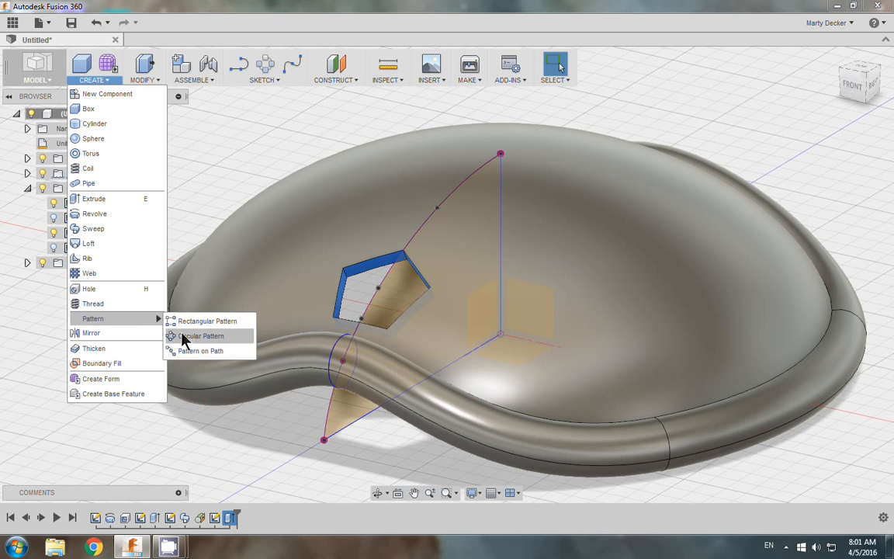
pyautogui.click(187, 336)
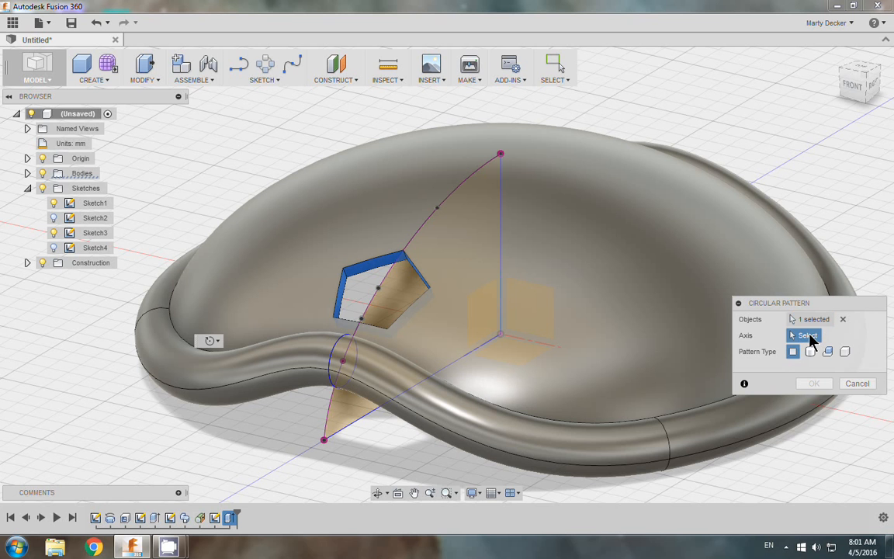
pyautogui.click(500, 177)
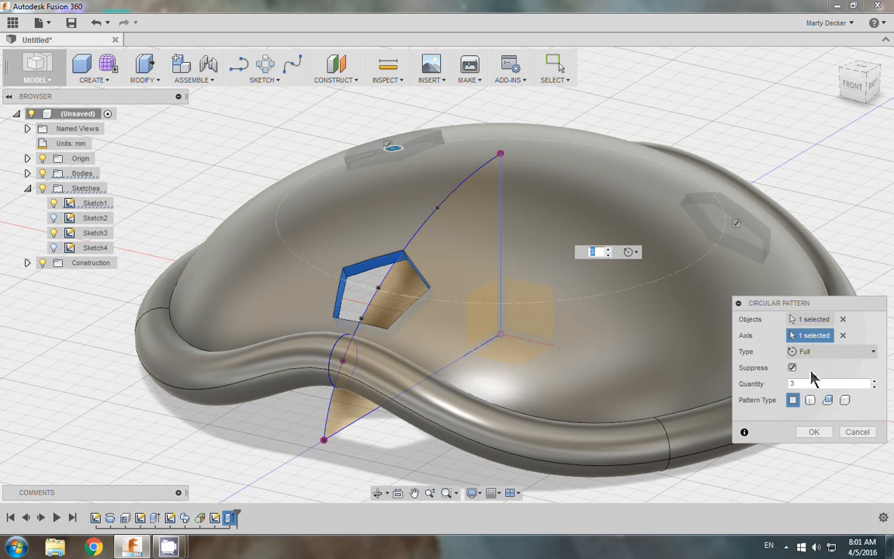
pyautogui.click(874, 381)
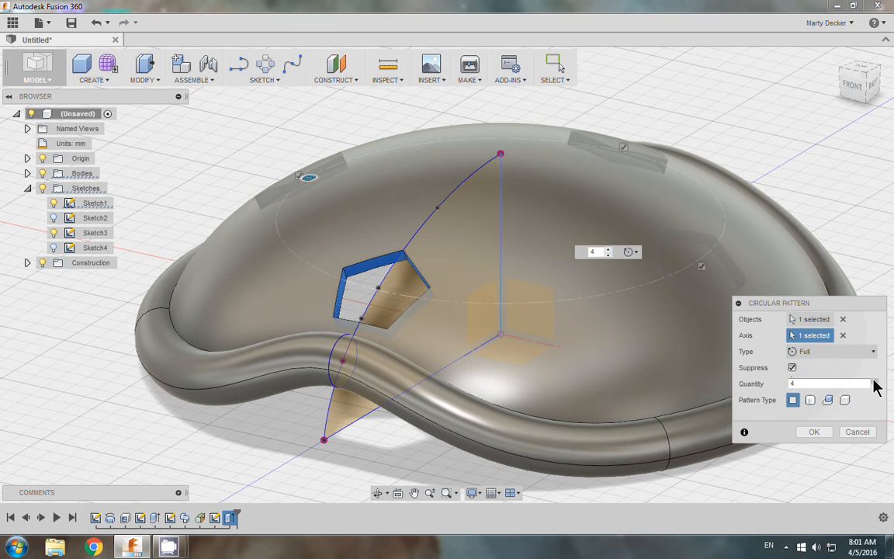
pyautogui.click(874, 381)
pyautogui.click(874, 381)
pyautogui.click(874, 381)
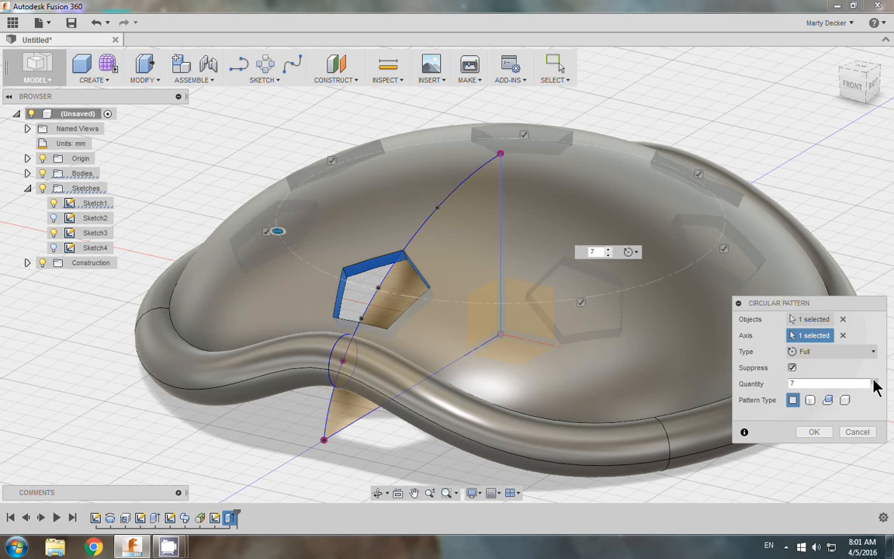
pyautogui.click(873, 381)
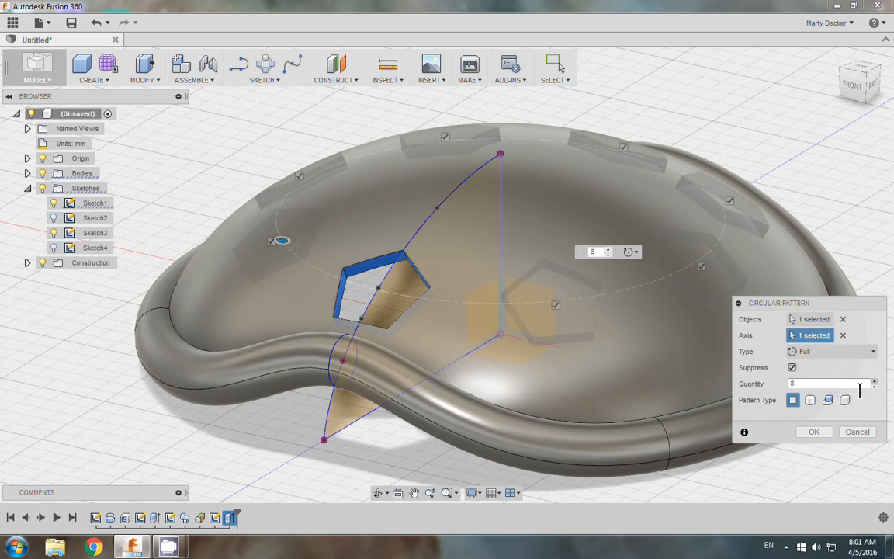
pyautogui.click(814, 432)
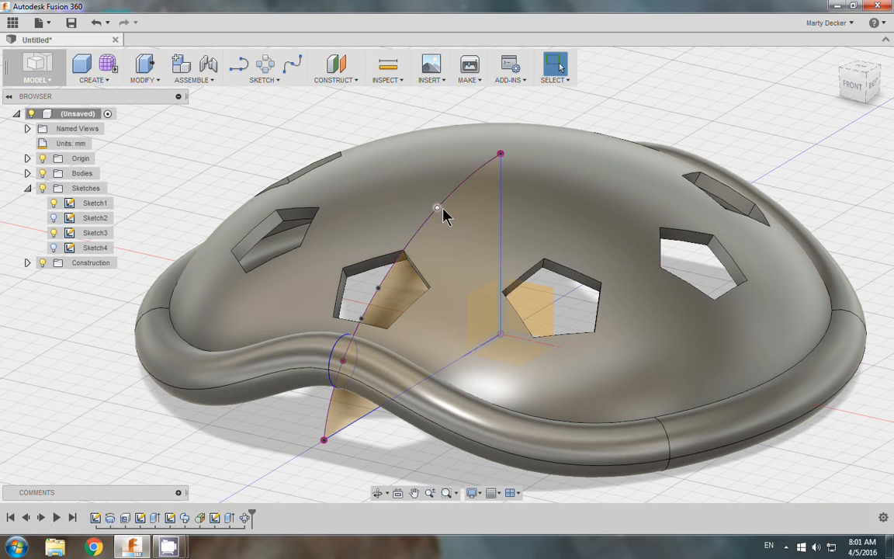
# Step: Construct a plane tangent to the dome's outer face at the uppermost sketch point on the profile curve between the pentagon and the apex
pyautogui.click(437, 209)
pyautogui.click(324, 82)
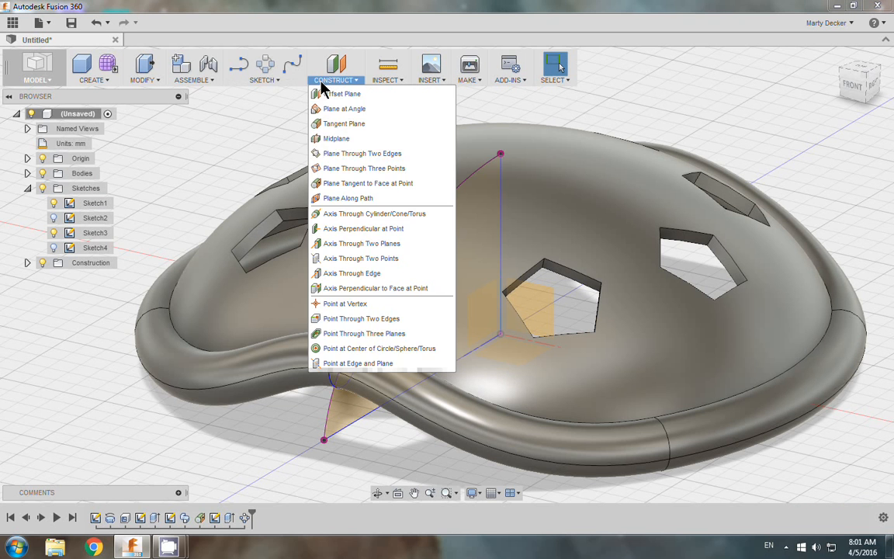
pyautogui.click(319, 183)
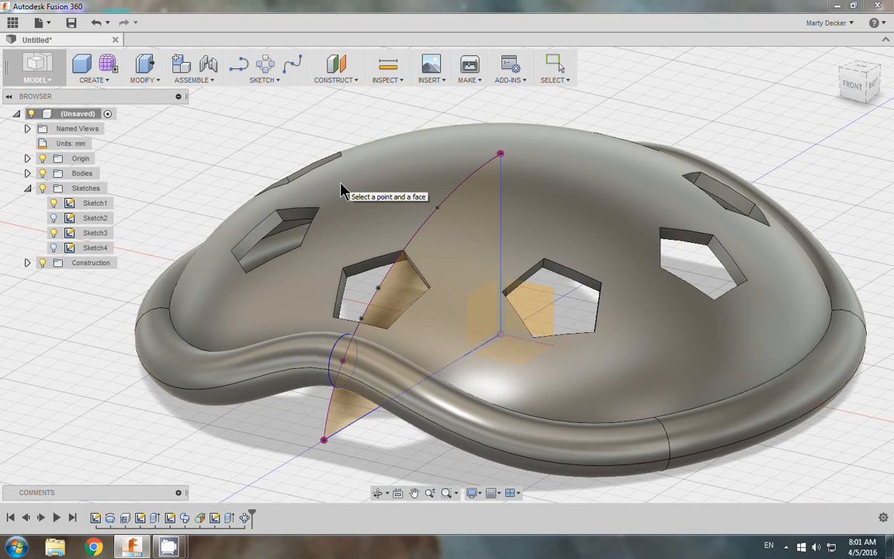
pyautogui.click(436, 208)
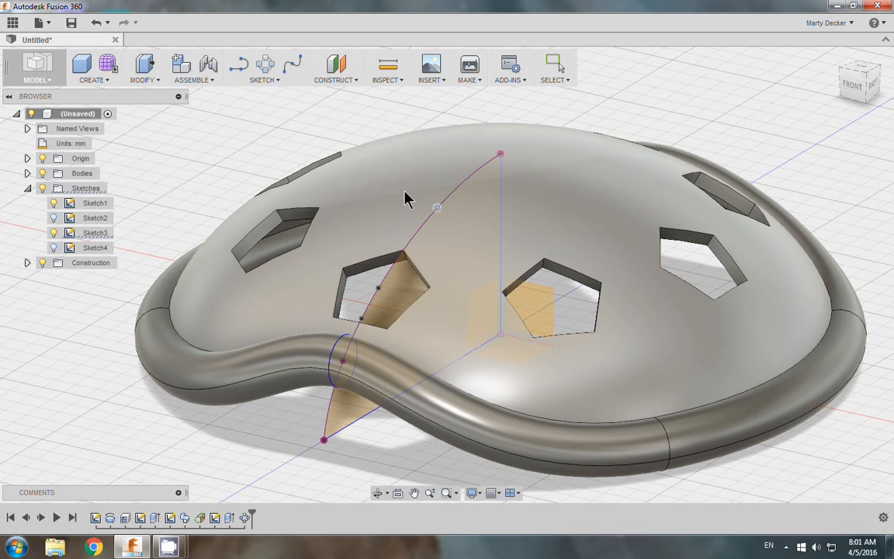
pyautogui.click(405, 199)
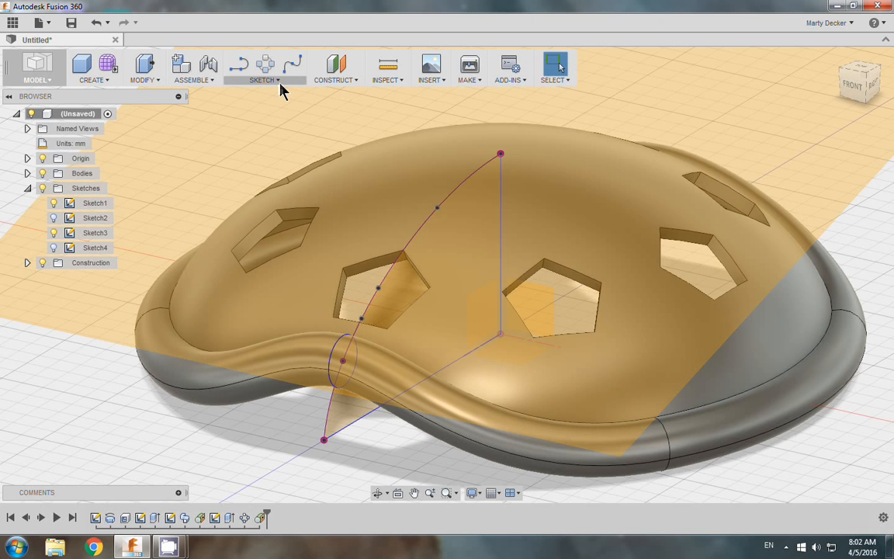
# Step: Start a circumscribed polygon in a new sketch on the plane tangent to the dome at the upper point
pyautogui.click(261, 80)
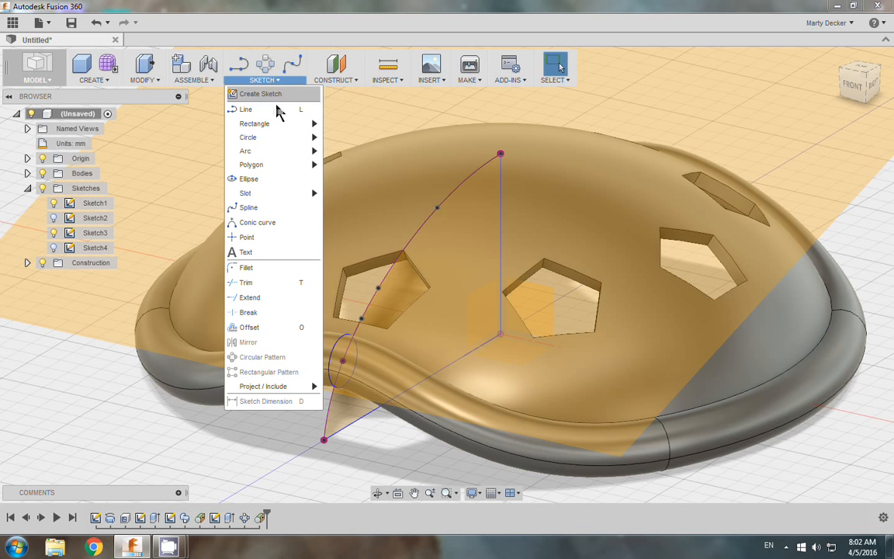
pyautogui.moveTo(276, 165)
pyautogui.click(334, 168)
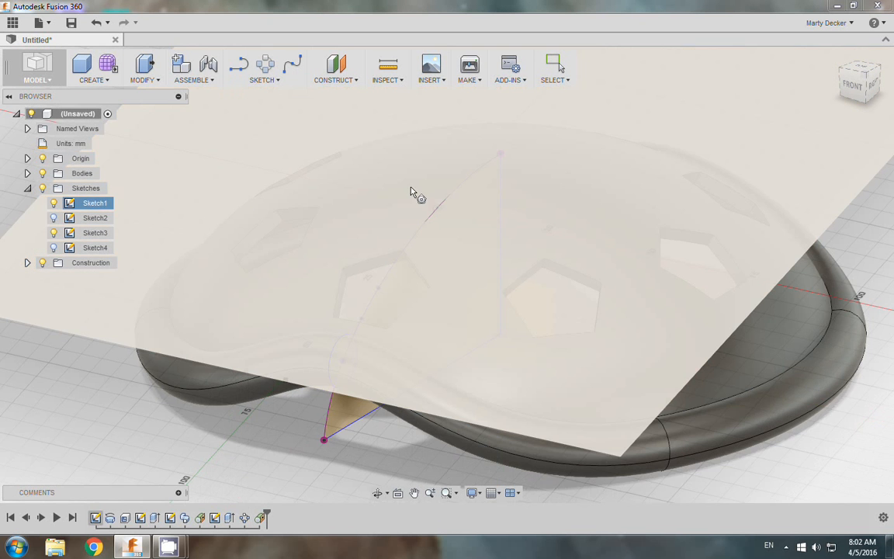
pyautogui.click(380, 135)
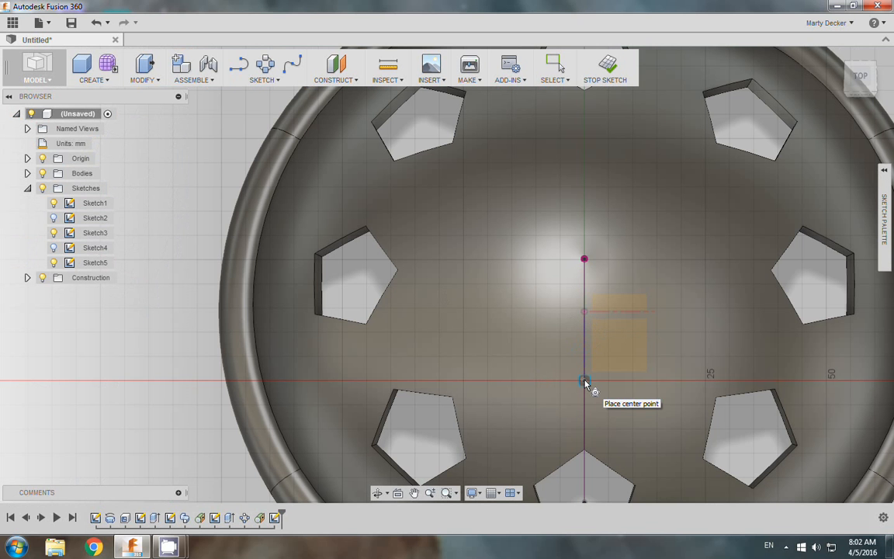
pyautogui.click(584, 312)
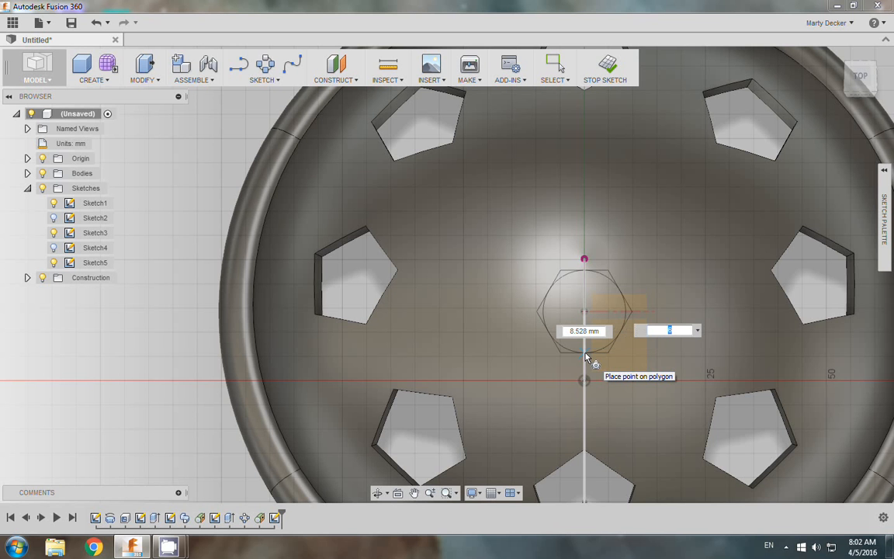
pyautogui.press('Escape')
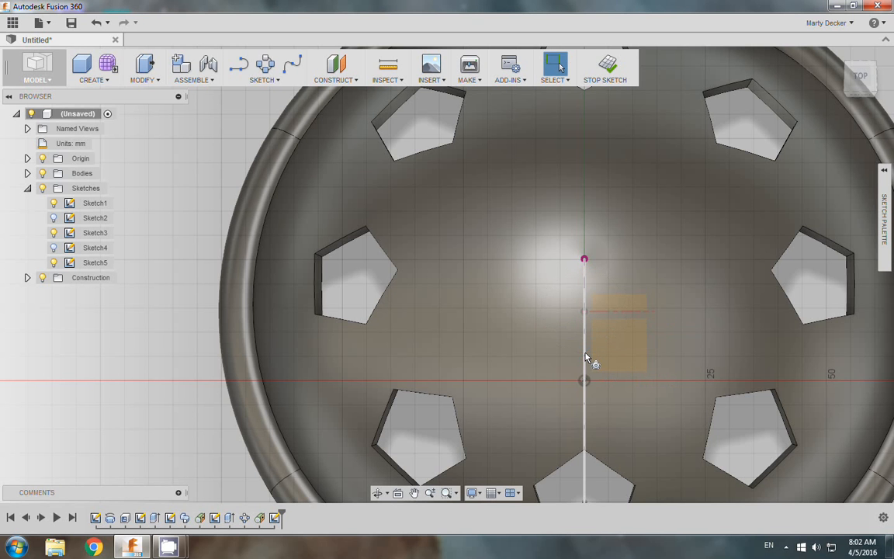
pyautogui.click(585, 350)
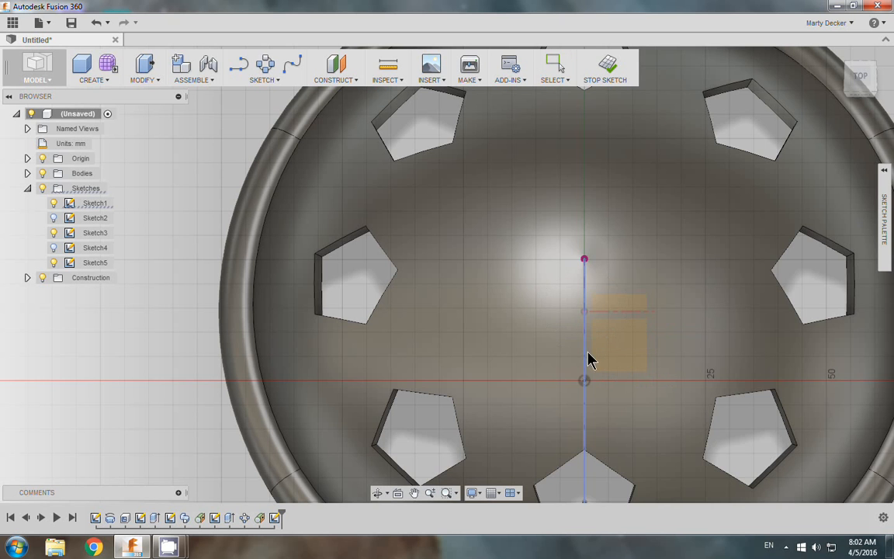
pyautogui.press('Escape')
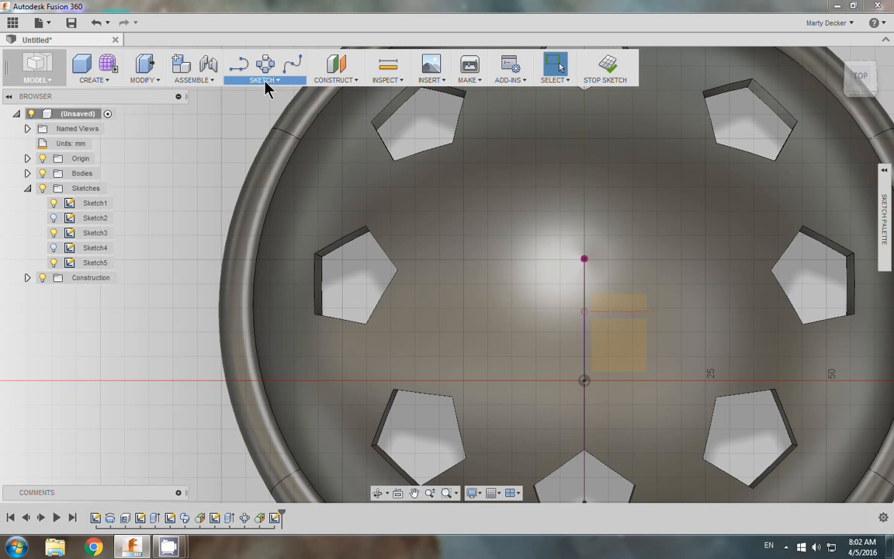
# Step: Draw a circumscribed polygon with 6 sides centered on the plane's tangent point, with an inner radius of about 6 mm
pyautogui.click(265, 83)
pyautogui.moveTo(263, 169)
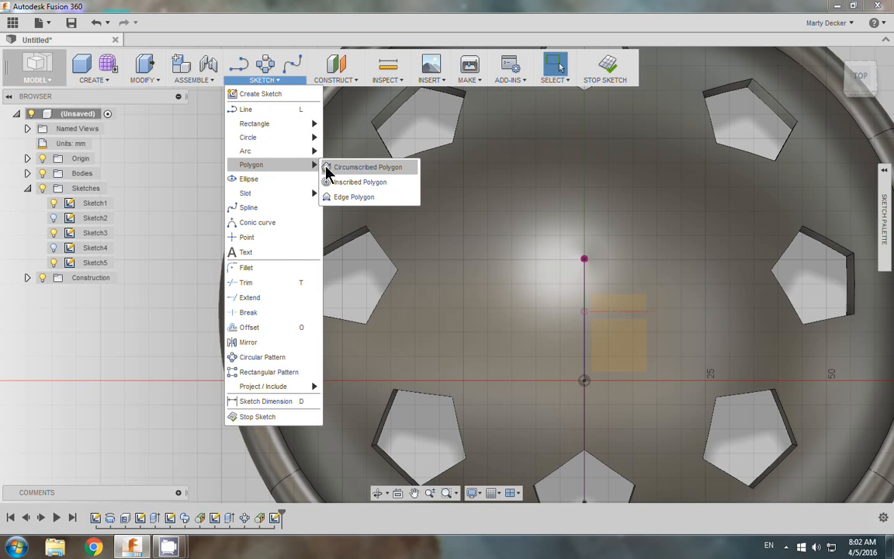
pyautogui.click(372, 166)
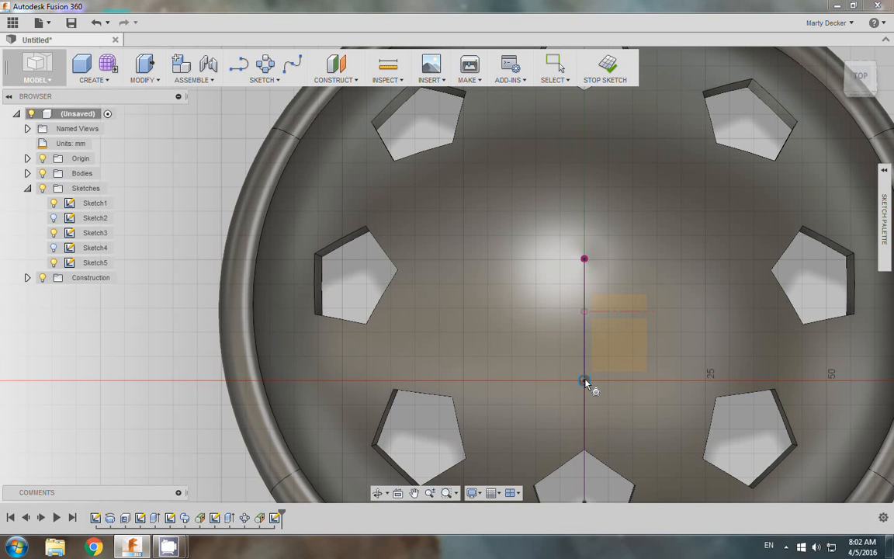
pyautogui.click(596, 388)
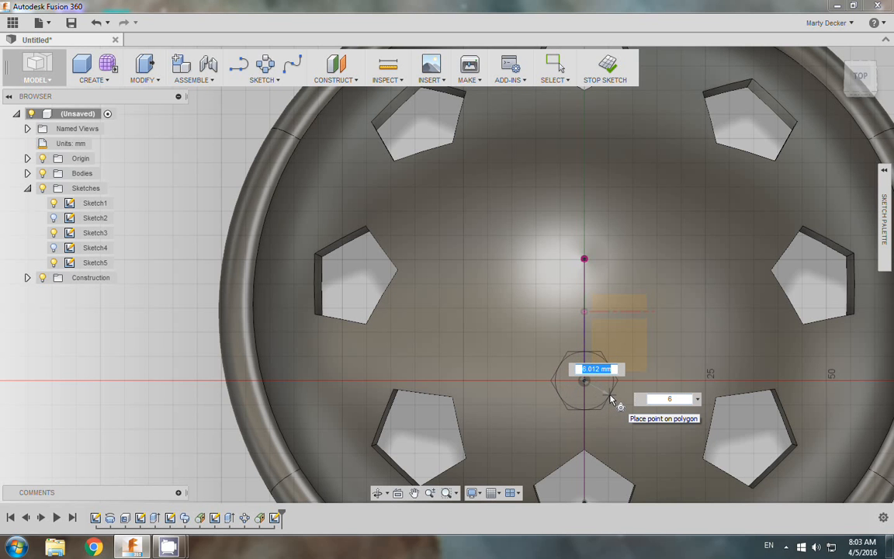
pyautogui.click(611, 400)
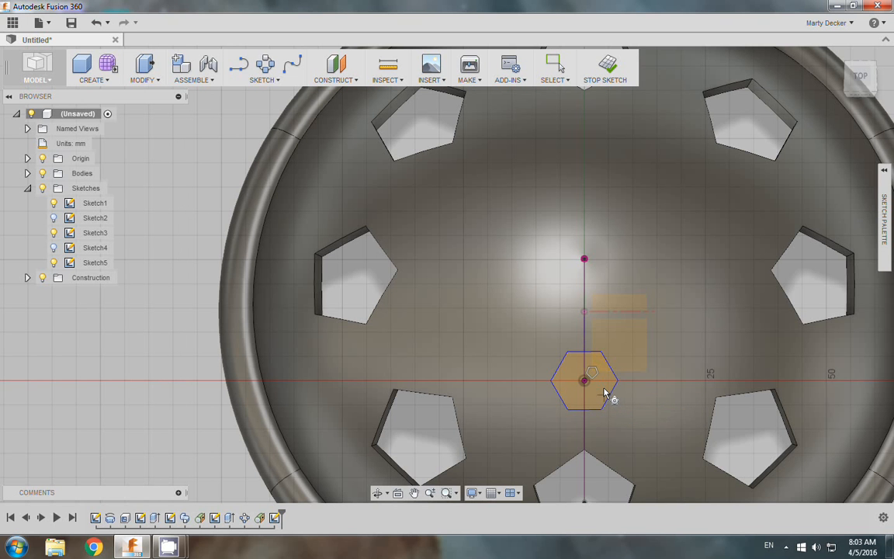
# Step: Finish the hexagon sketch and hide all bodies, leaving the sketches displayed
pyautogui.scroll(-2, 609, 396)
pyautogui.scroll(-1, 604, 388)
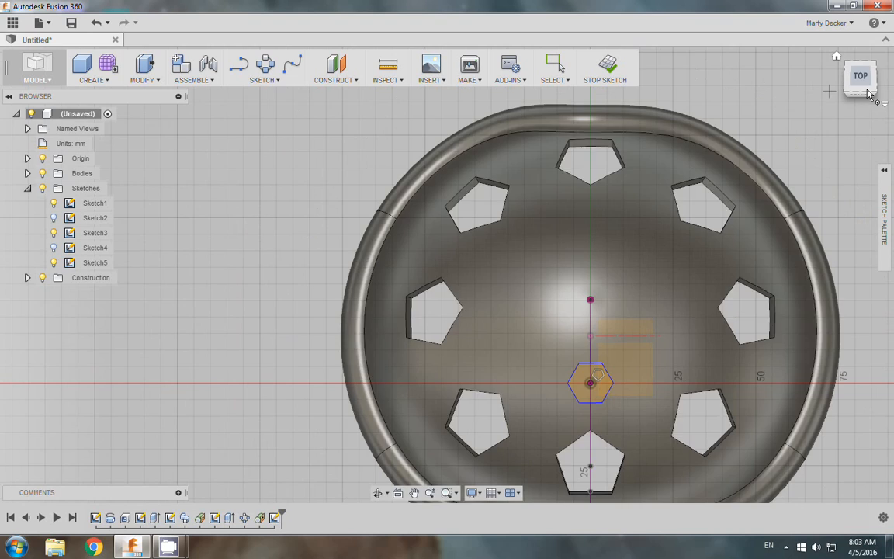
pyautogui.moveTo(861, 96); pyautogui.dragTo(793, 83)
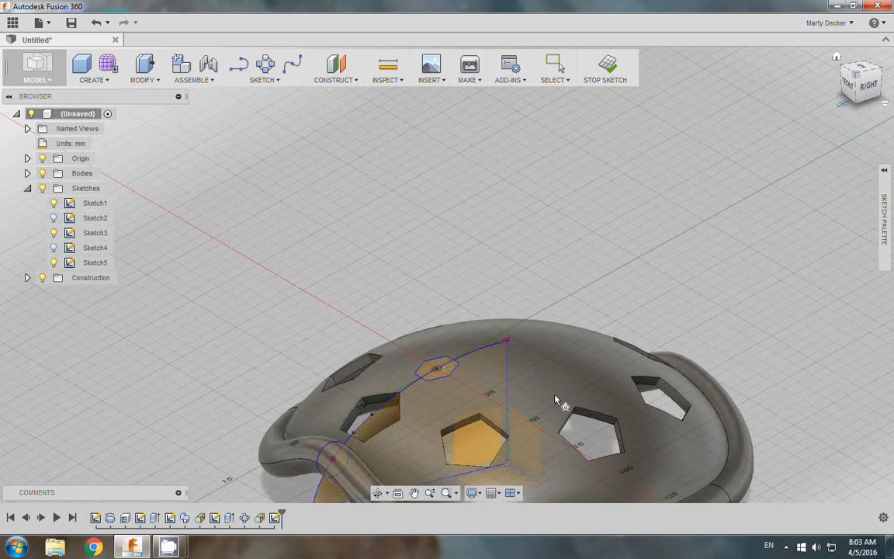
pyautogui.moveTo(516, 373); pyautogui.dragTo(407, 252, button='middle')
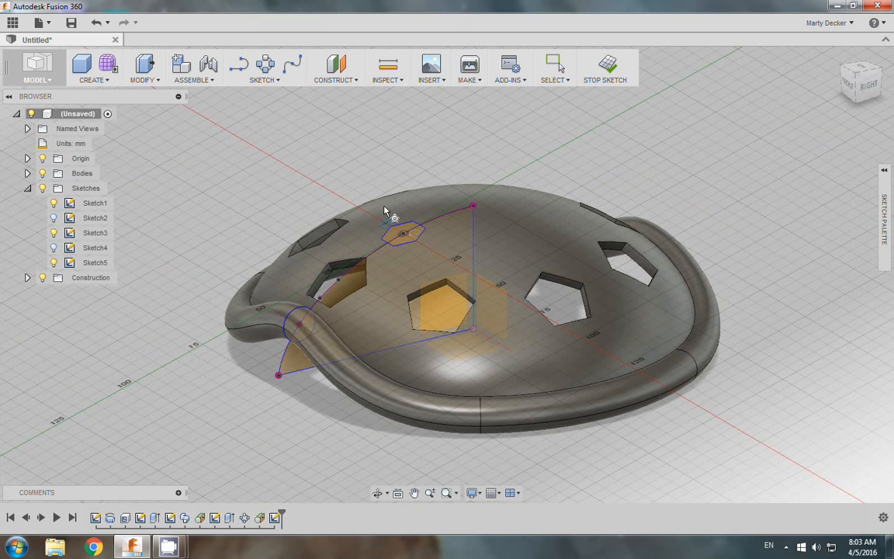
pyautogui.click(607, 64)
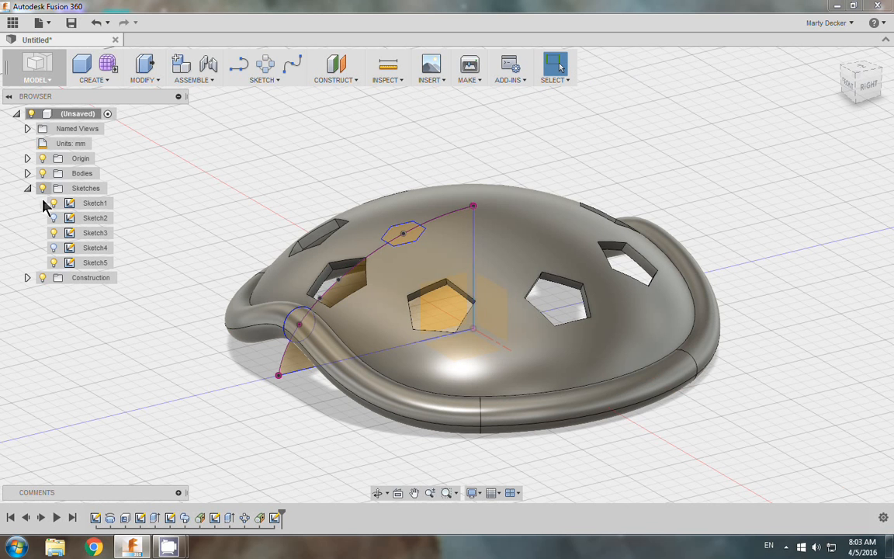
pyautogui.click(42, 173)
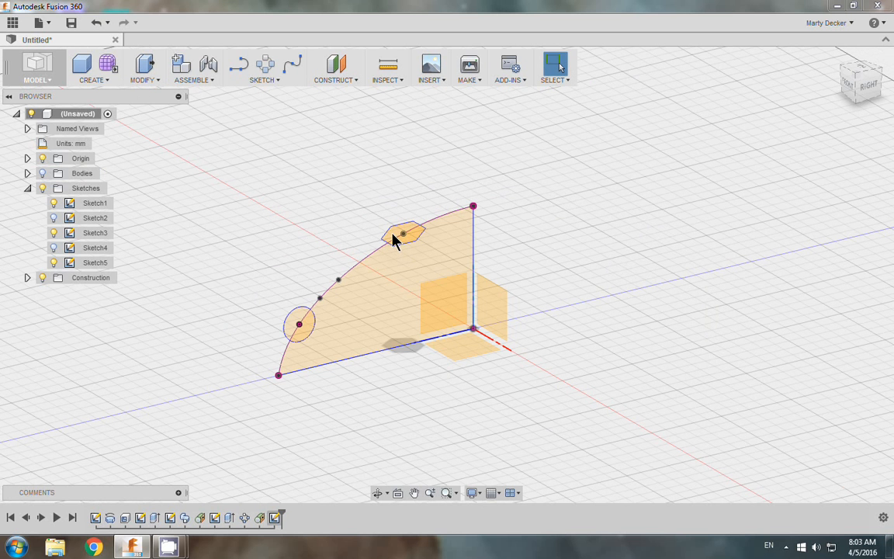
# Step: With Sketch1 hidden and the bodies displayed again, extrude-cut the hexagon through the dome shell at a distance of -5 mm
pyautogui.click(54, 203)
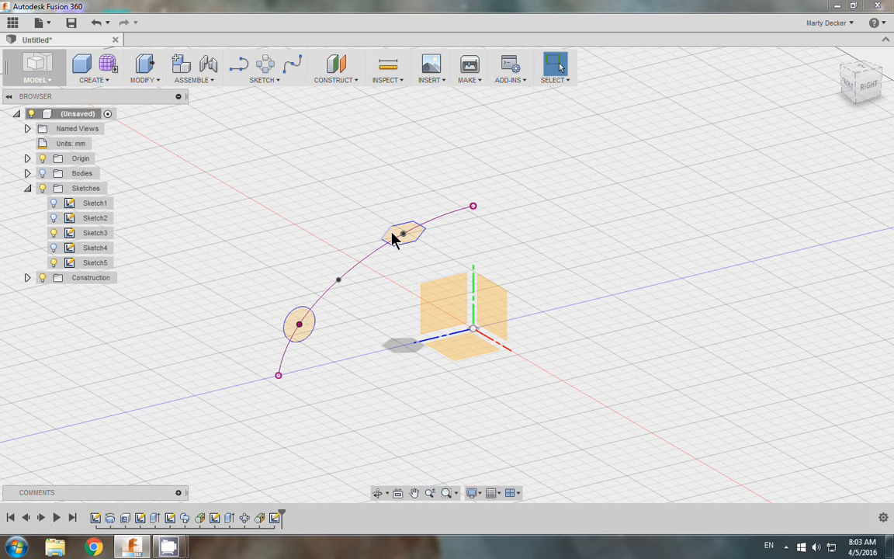
pyautogui.scroll(5, 391, 237)
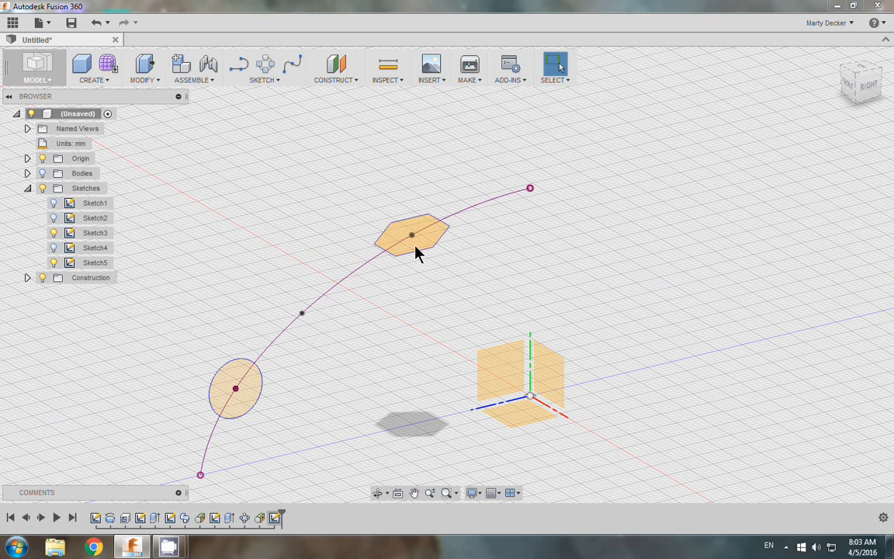
pyautogui.click(415, 253)
pyautogui.rightClick(416, 252)
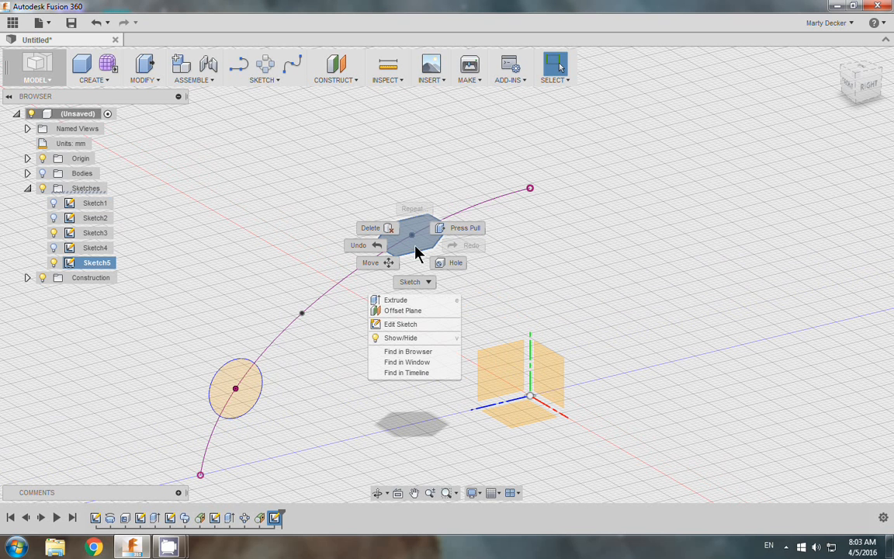
pyautogui.click(458, 236)
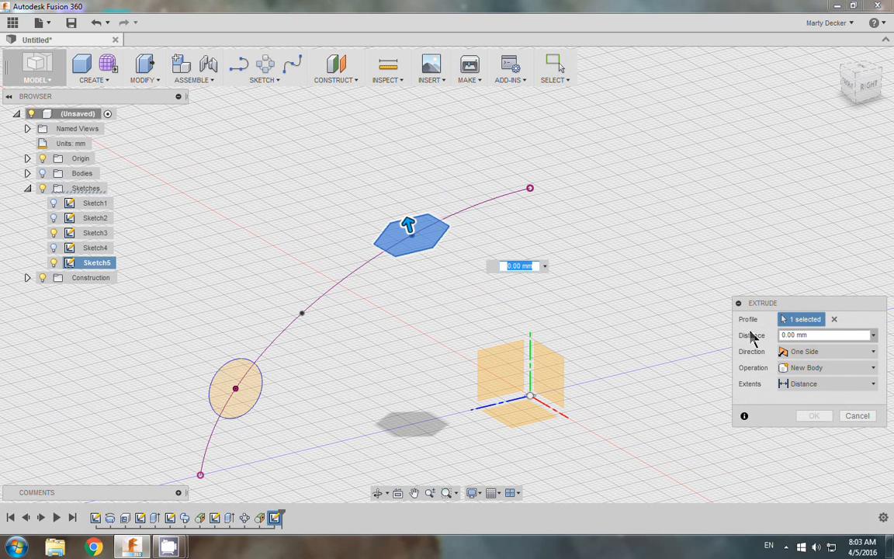
pyautogui.moveTo(412, 225); pyautogui.dragTo(416, 244)
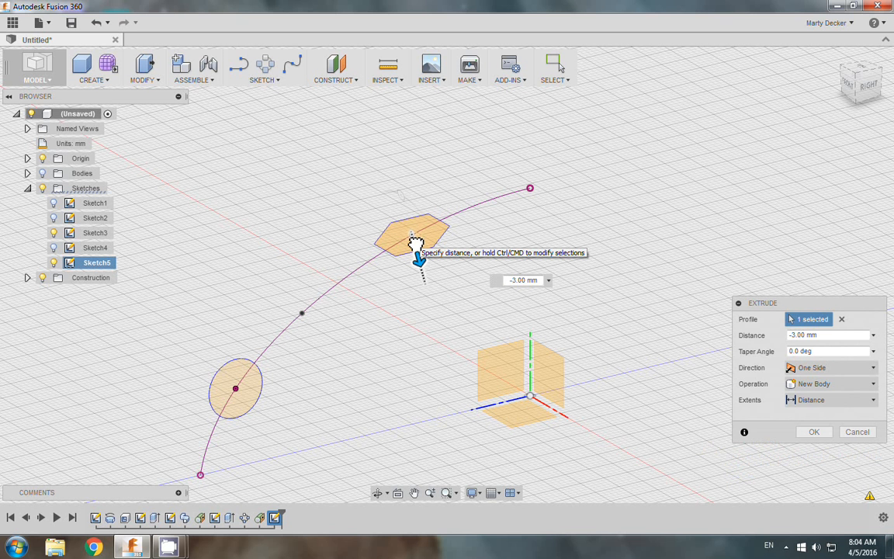
pyautogui.moveTo(415, 243); pyautogui.dragTo(417, 246)
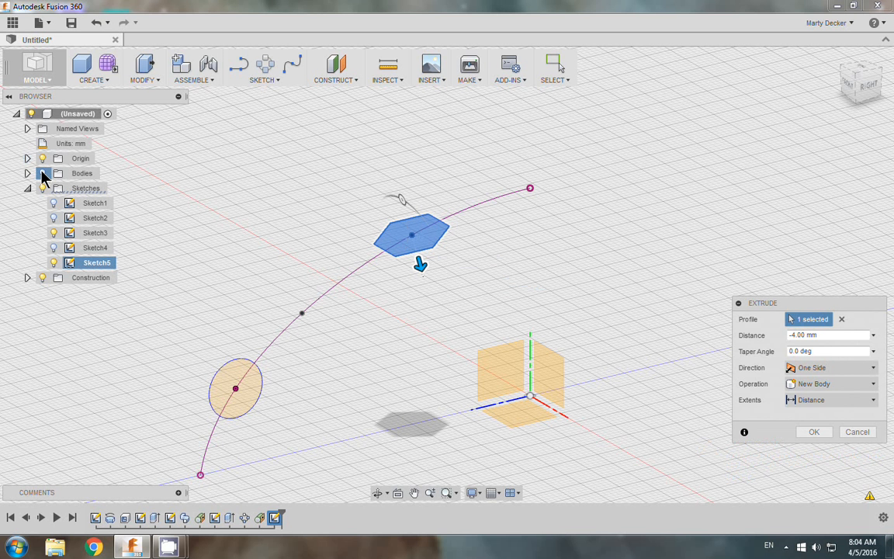
pyautogui.click(43, 174)
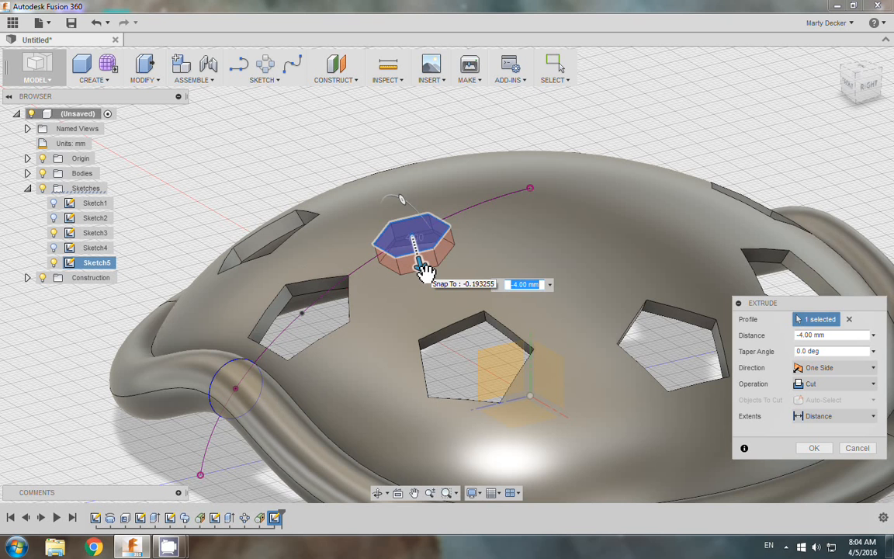
pyautogui.moveTo(424, 271); pyautogui.dragTo(426, 279)
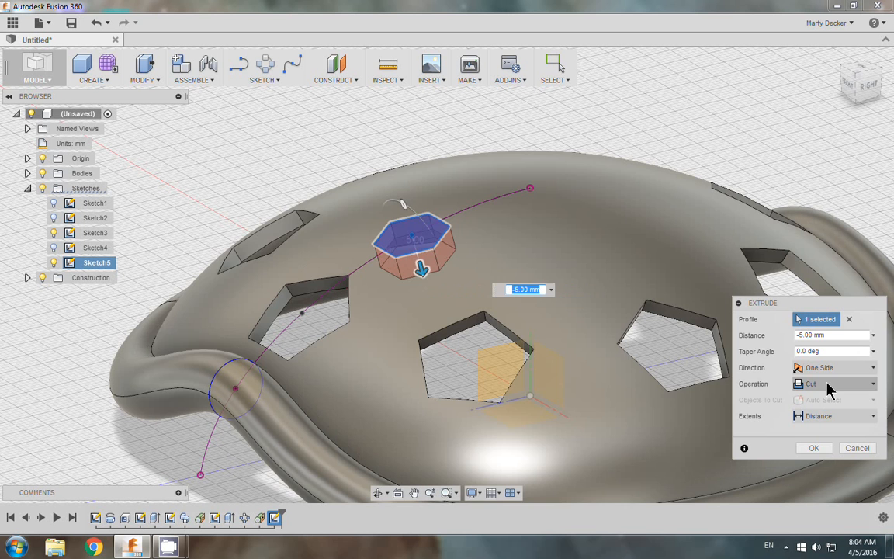
pyautogui.click(814, 450)
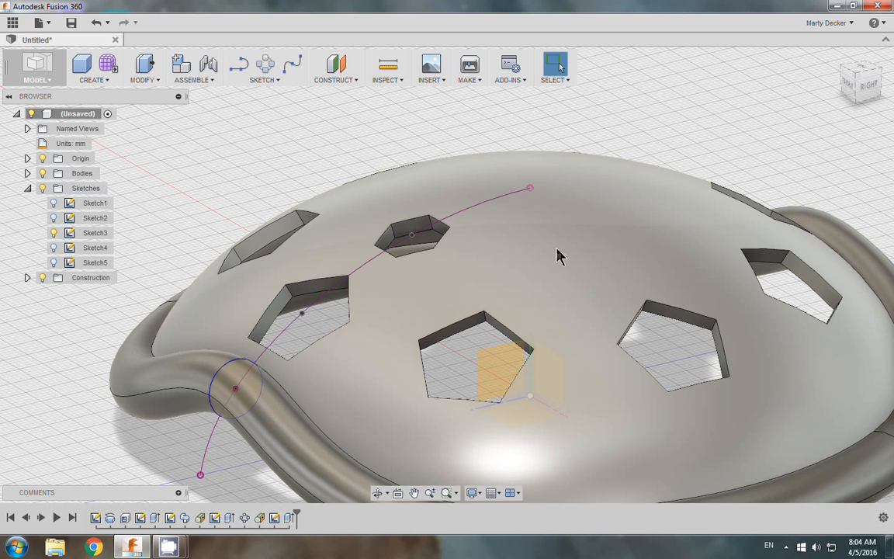
# Step: Create a full circular pattern of the hexagon cut around the dome's vertical axis with a quantity of 7
pyautogui.moveTo(853, 96)
pyautogui.mouseDown()
pyautogui.moveTo(853, 109)
pyautogui.moveTo(849, 103)
pyautogui.moveTo(887, 126)
pyautogui.mouseUp()
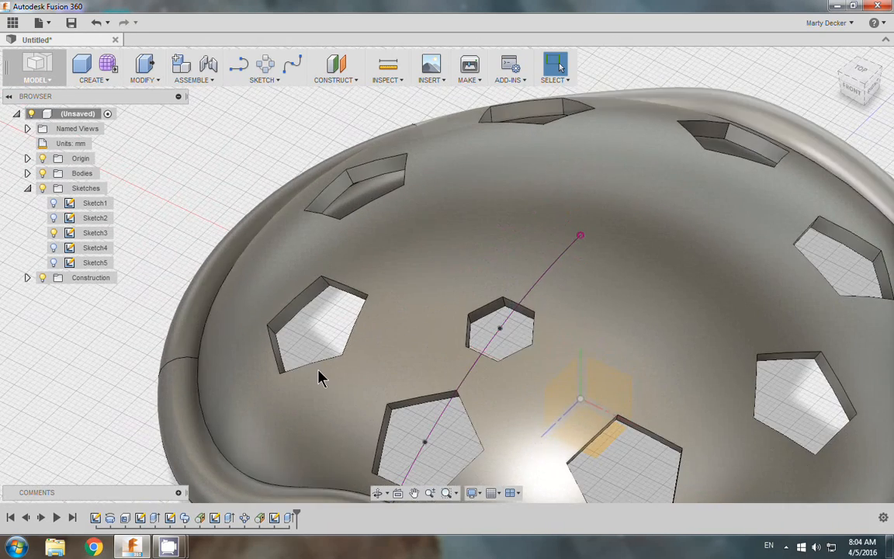
pyautogui.click(289, 518)
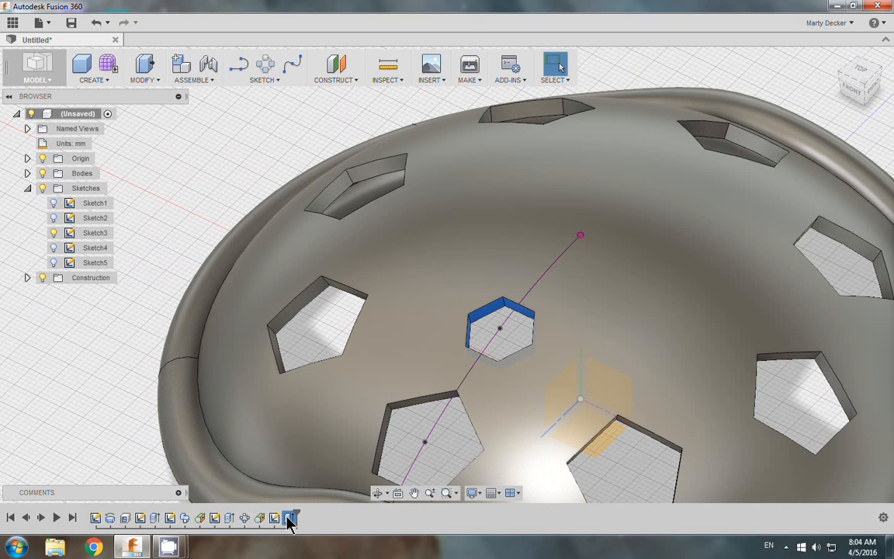
pyautogui.click(91, 80)
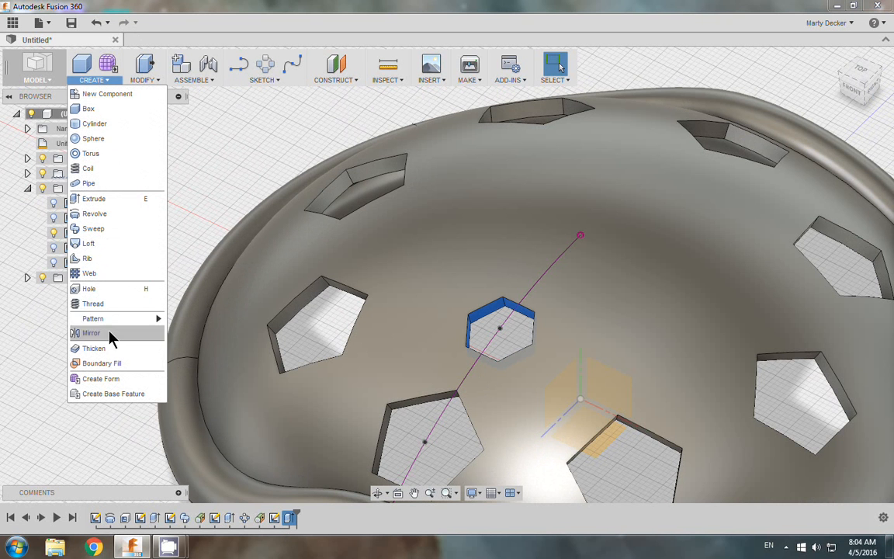
pyautogui.moveTo(113, 320)
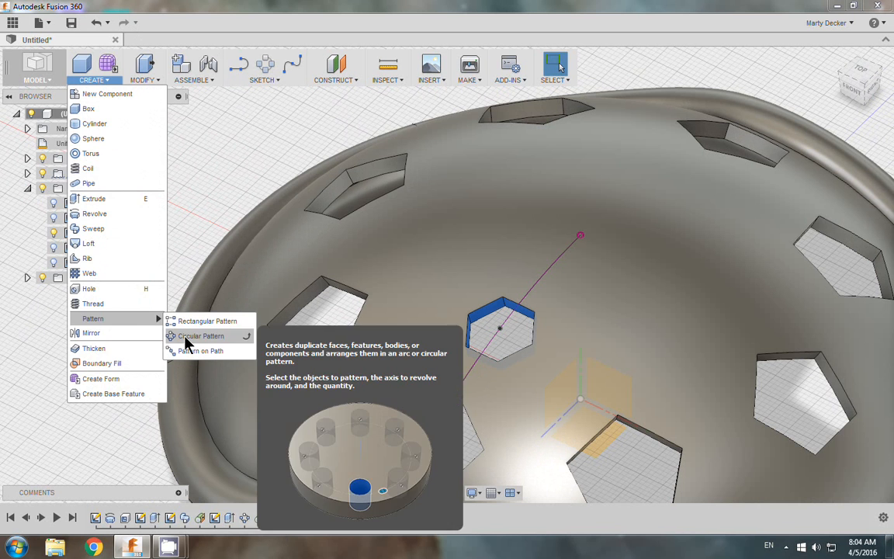
pyautogui.click(186, 343)
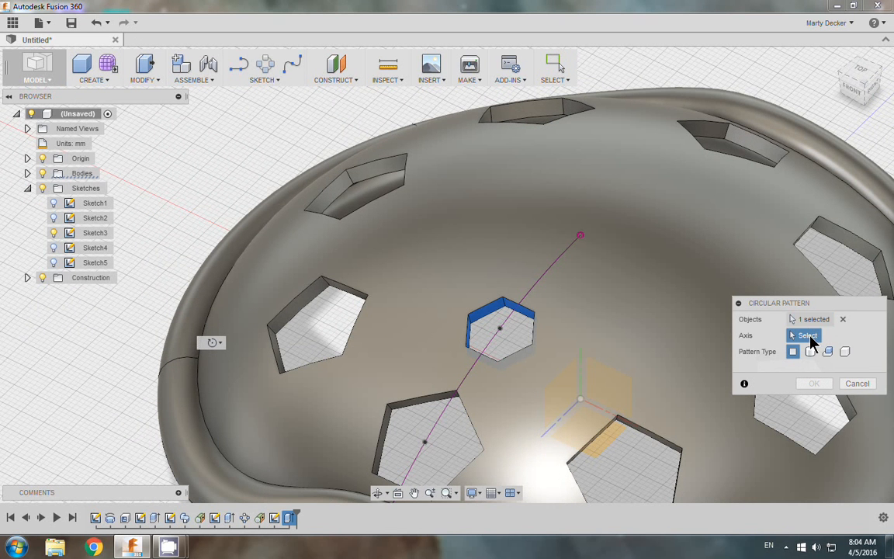
pyautogui.click(581, 363)
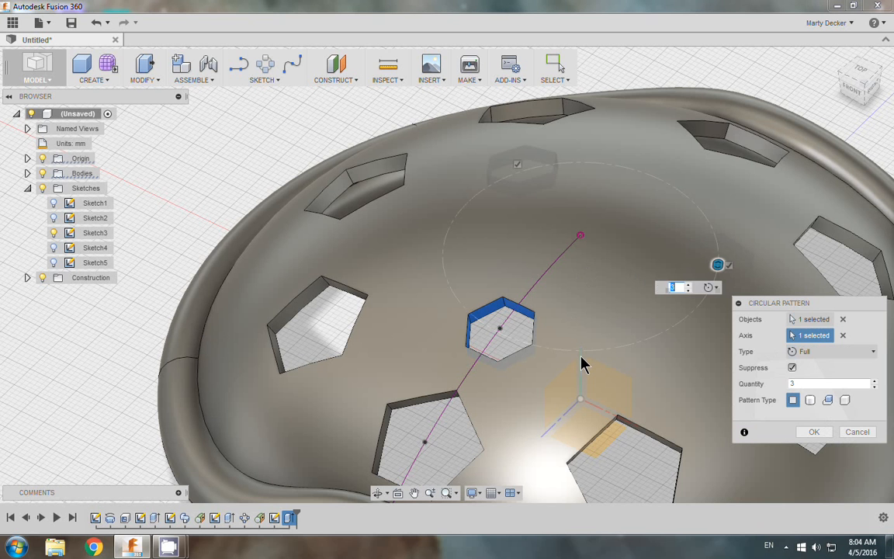
pyautogui.click(874, 382)
pyautogui.click(875, 382)
pyautogui.click(874, 382)
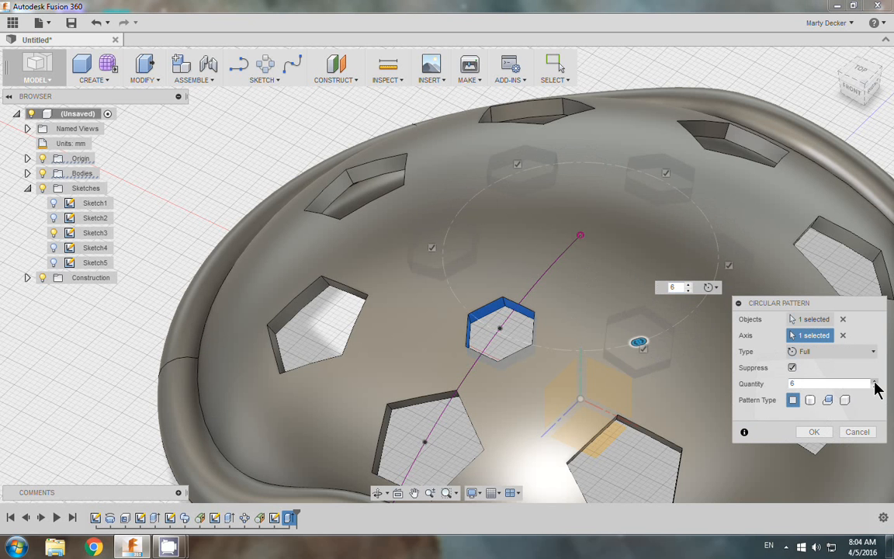
pyautogui.click(875, 382)
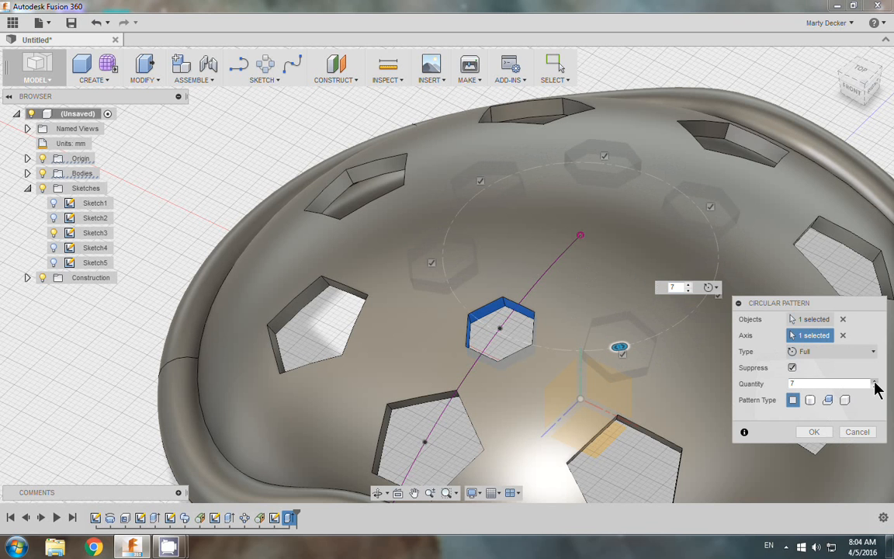
pyautogui.click(814, 432)
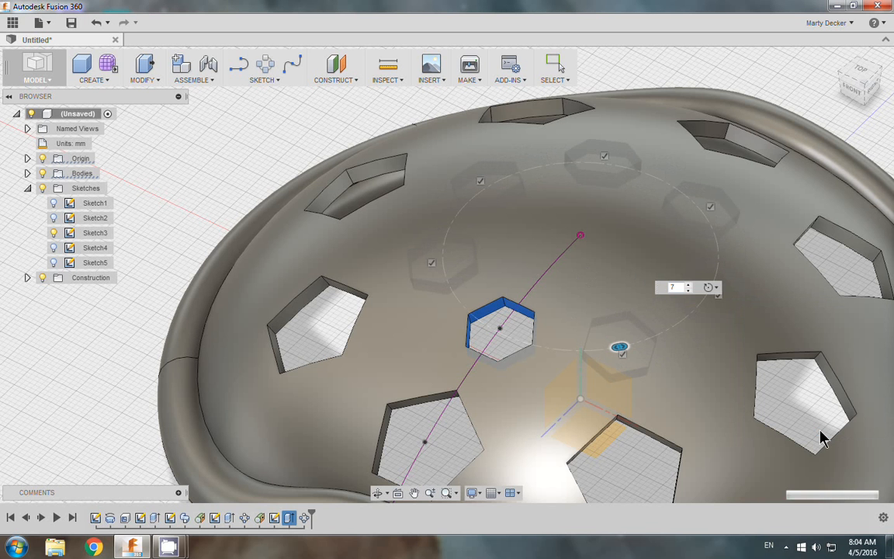
# Step: Hide all sketches and the origin geometry, leaving the bodies displayed
pyautogui.scroll(5, 579, 303)
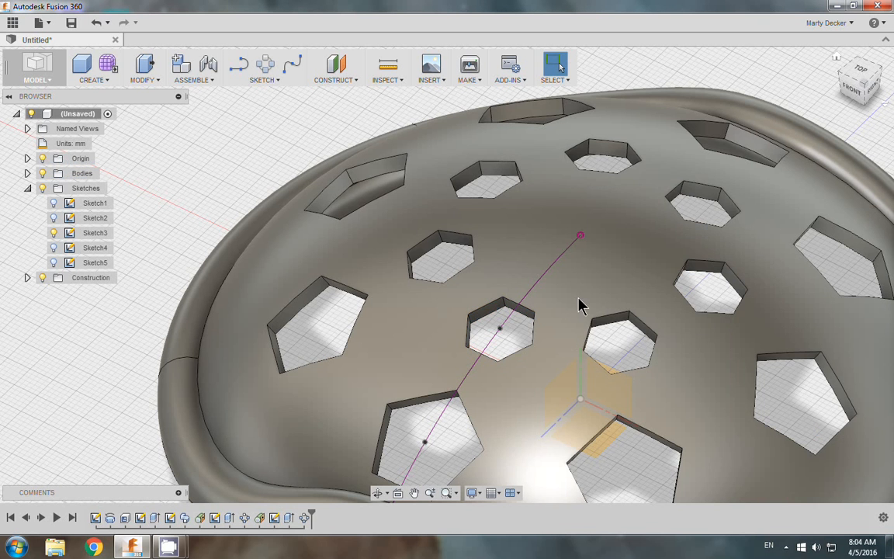
pyautogui.scroll(-5, 578, 304)
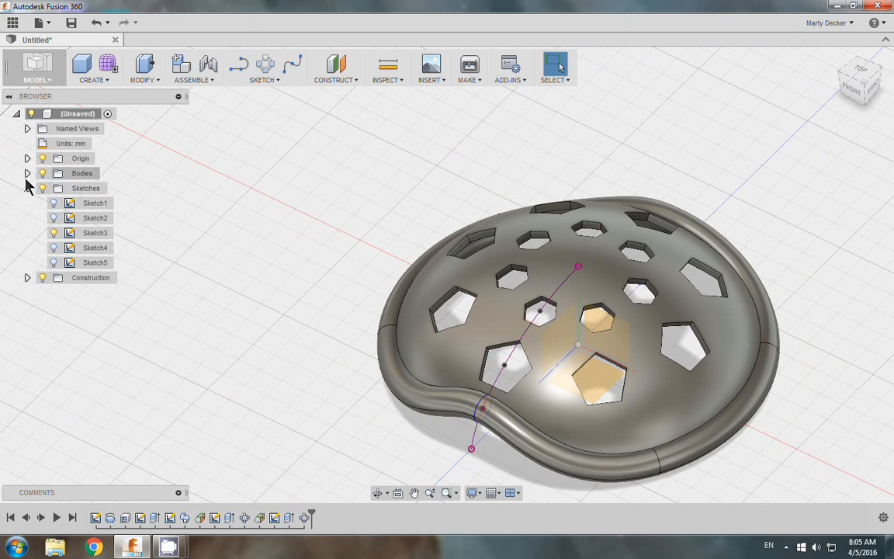
pyautogui.click(40, 188)
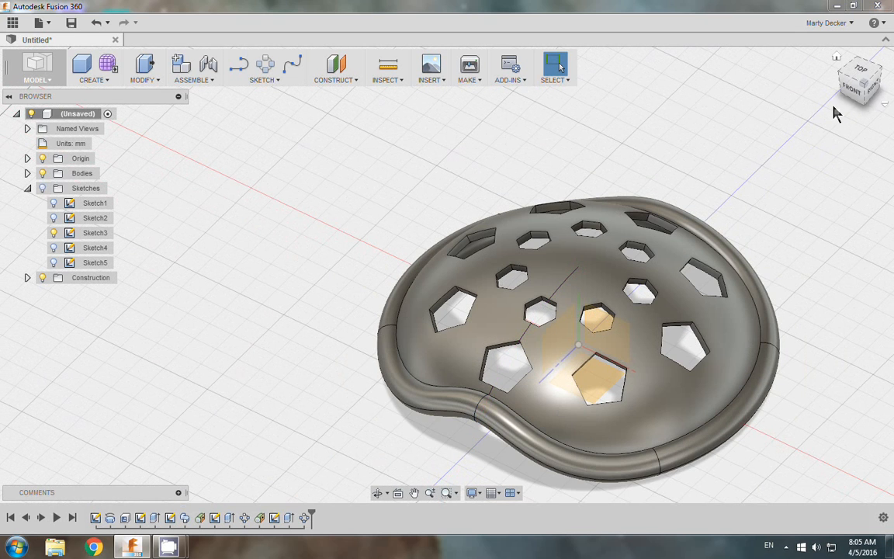
pyautogui.click(42, 158)
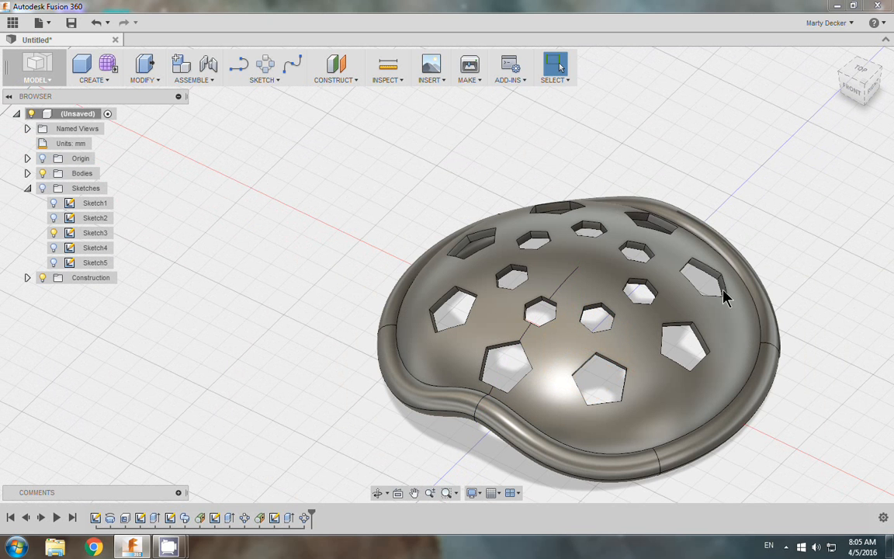
pyautogui.moveTo(596, 324); pyautogui.dragTo(453, 266, button='middle')
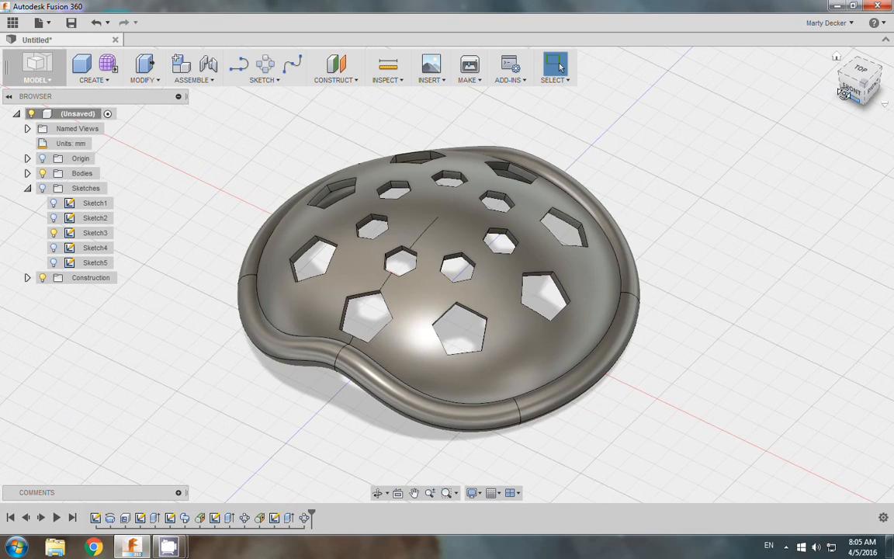
pyautogui.moveTo(850, 90)
pyautogui.mouseDown()
pyautogui.moveTo(820, 28)
pyautogui.moveTo(828, 76)
pyautogui.moveTo(859, 104)
pyautogui.moveTo(861, 116)
pyautogui.moveTo(842, 127)
pyautogui.moveTo(839, 83)
pyautogui.mouseUp()
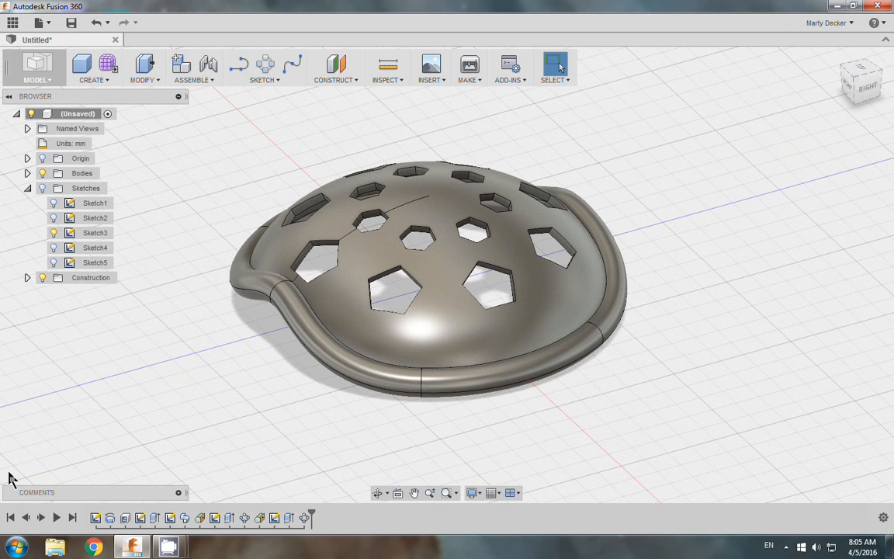
pyautogui.moveTo(168, 548)
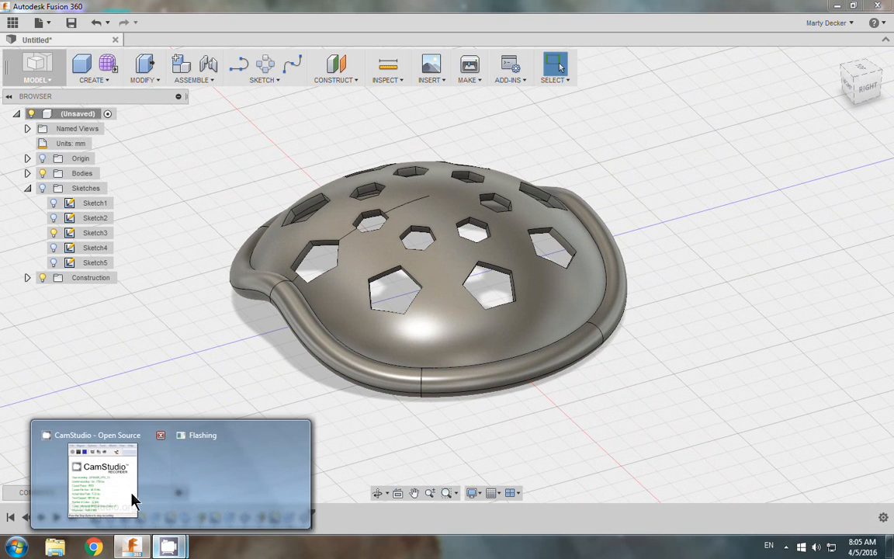